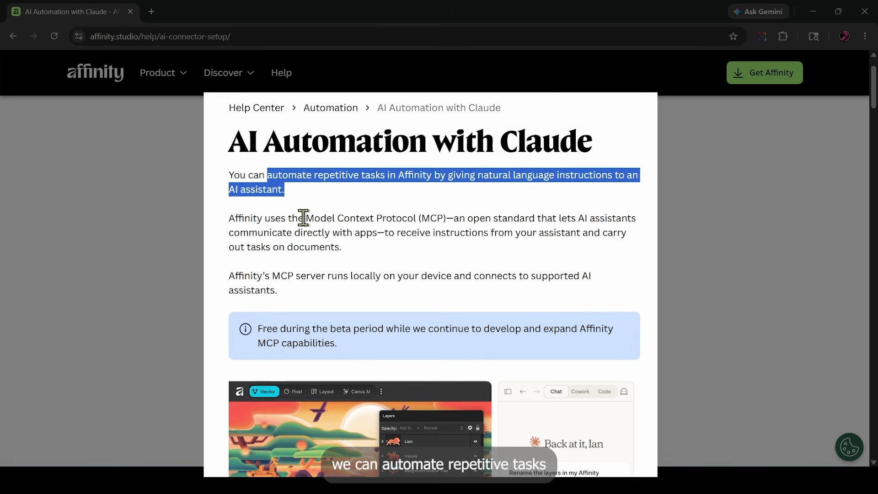
- Read the Affinity help page on AI automation with Claude, from the MCP introduction through requirements and server setup
{"action": "mouse_move", "coordinate": [306, 219]}
{"action": "left_mouse_down"}
{"action": "mouse_move", "coordinate": [446, 215]}
{"action": "mouse_move", "coordinate": [310, 217]}
{"action": "left_mouse_up"}
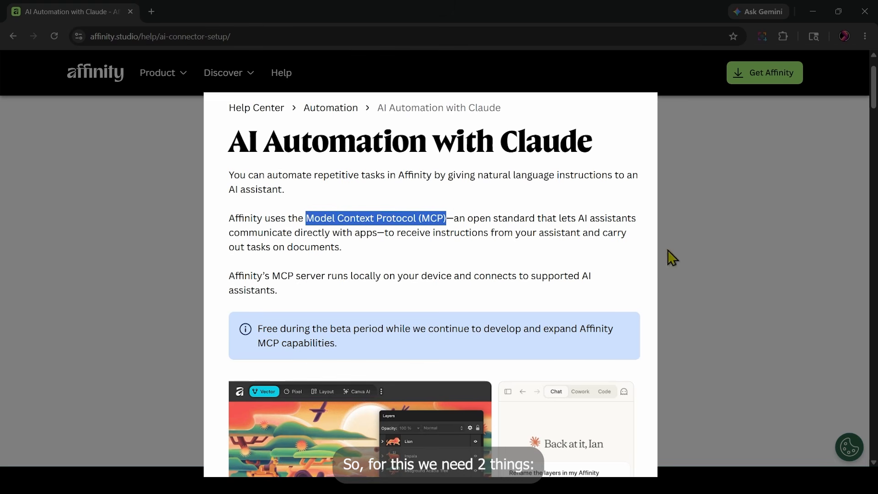
{"action": "scroll", "coordinate": [658, 237], "scroll_direction": "down", "scroll_amount": 8}
{"action": "scroll", "coordinate": [657, 231], "scroll_direction": "down", "scroll_amount": 3}
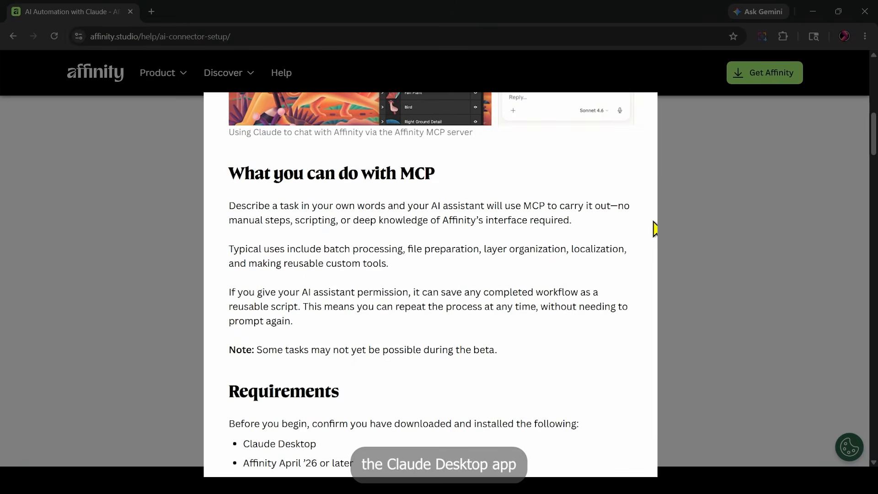
{"action": "scroll", "coordinate": [480, 263], "scroll_direction": "down", "scroll_amount": 4}
{"action": "scroll", "coordinate": [467, 251], "scroll_direction": "down", "scroll_amount": 5}
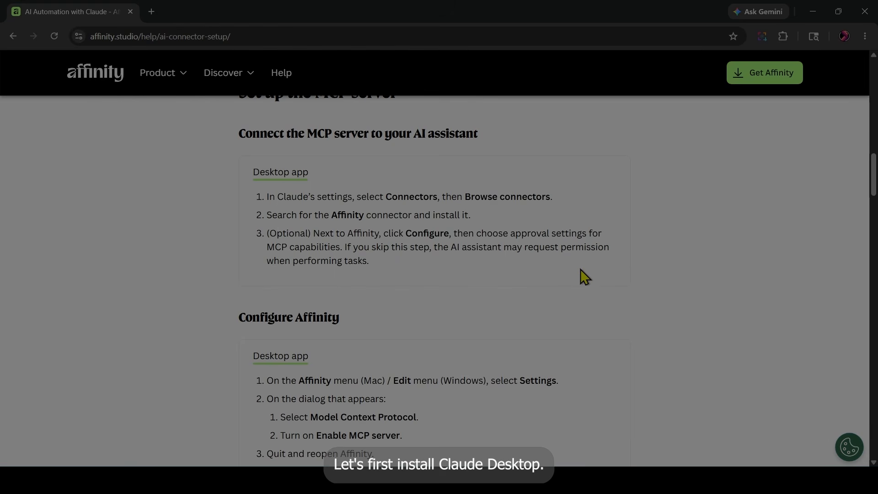
{"action": "scroll", "coordinate": [323, 316], "scroll_direction": "down", "scroll_amount": 2}
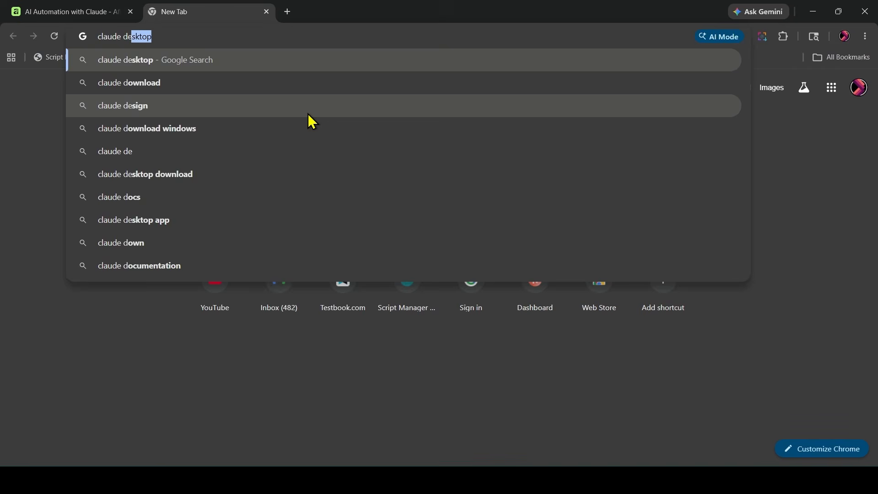
- Search the web for "claude desktop", open Claude's official download page and review the desktop installers
{"action": "type", "text": "sk"}
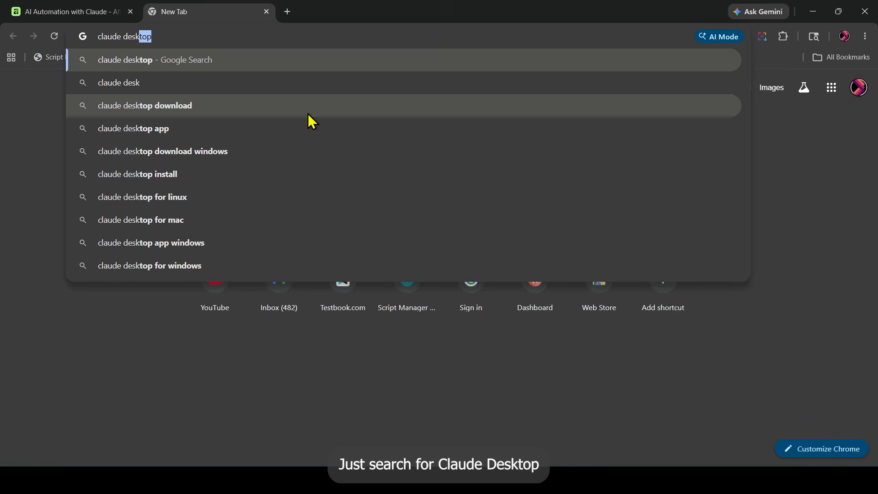
{"action": "key", "text": "Return"}
{"action": "left_click", "coordinate": [246, 177]}
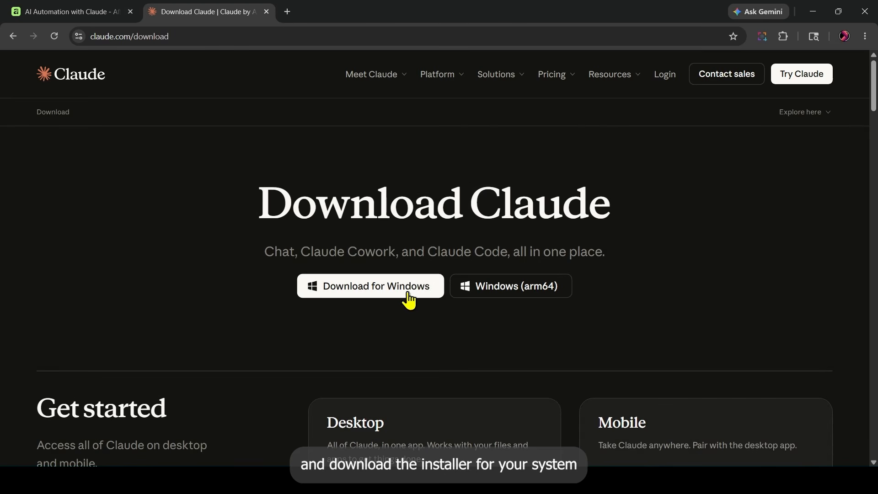
{"action": "scroll", "coordinate": [324, 303], "scroll_direction": "down", "scroll_amount": 4}
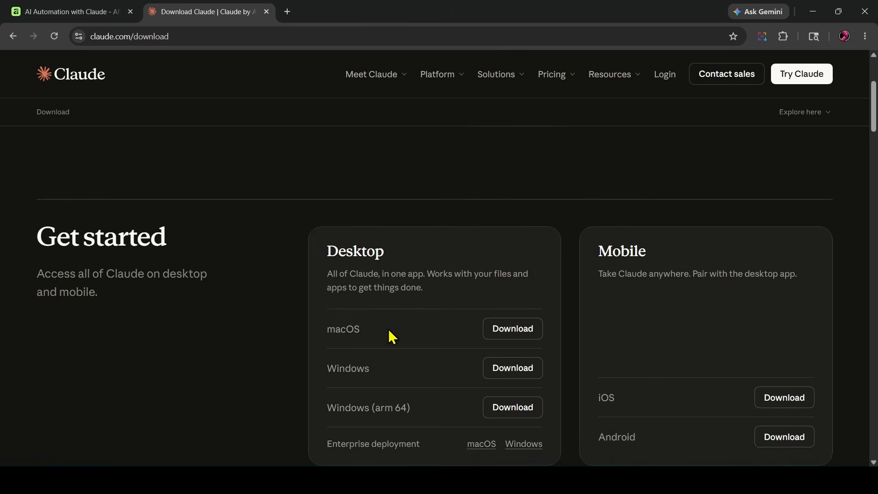
{"action": "scroll", "coordinate": [388, 337], "scroll_direction": "down", "scroll_amount": 3}
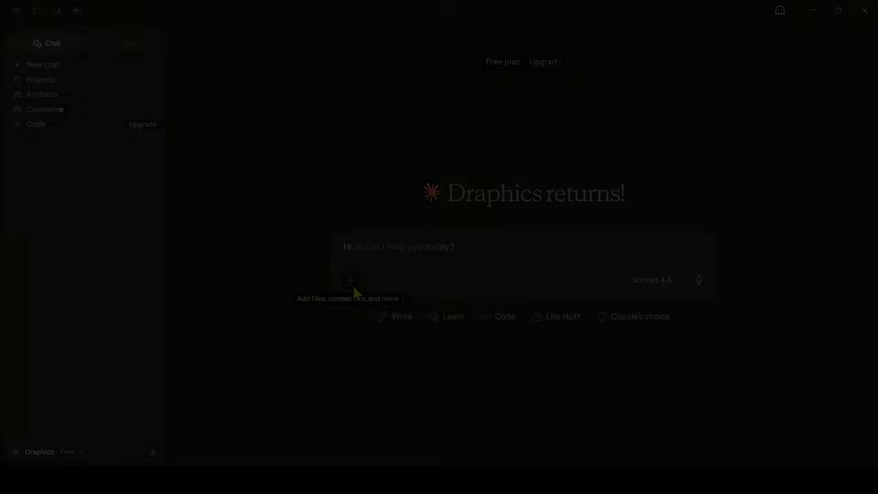
- In Claude Desktop, find the Affinity connector in the connectors directory and install its extension
{"action": "left_click", "coordinate": [351, 281]}
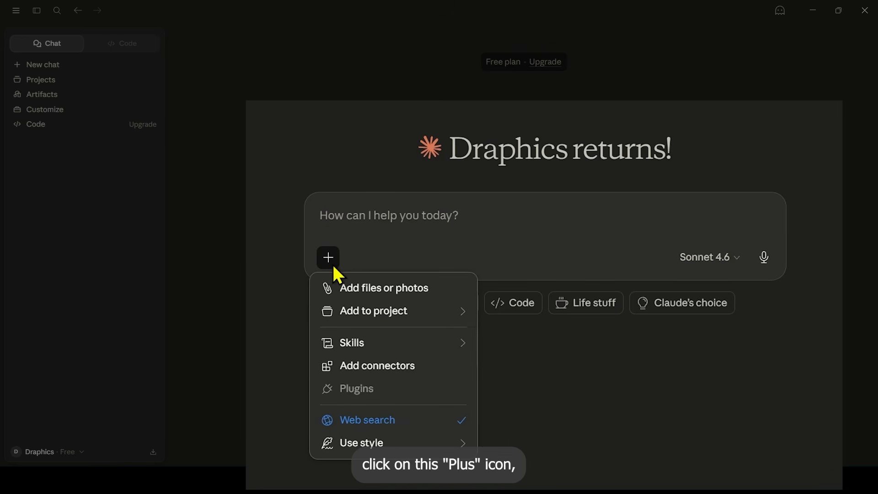
{"action": "left_click", "coordinate": [405, 369]}
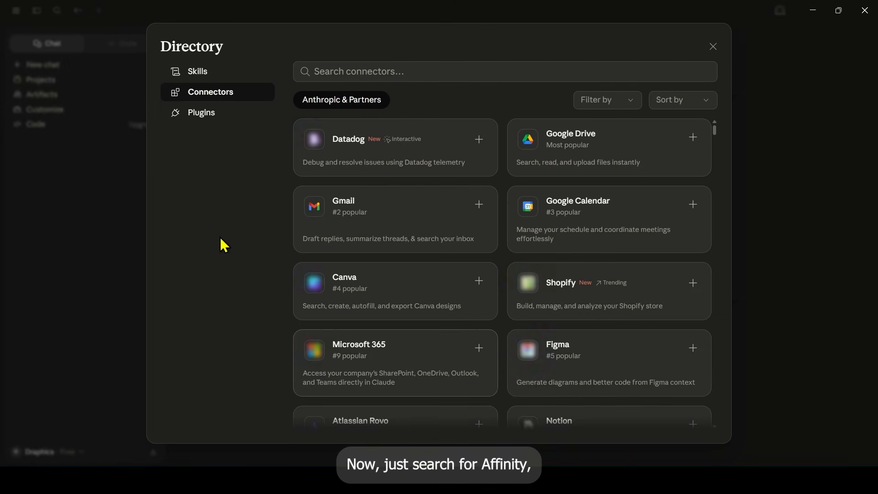
{"action": "left_click", "coordinate": [389, 72]}
{"action": "type", "text": "Affinity"}
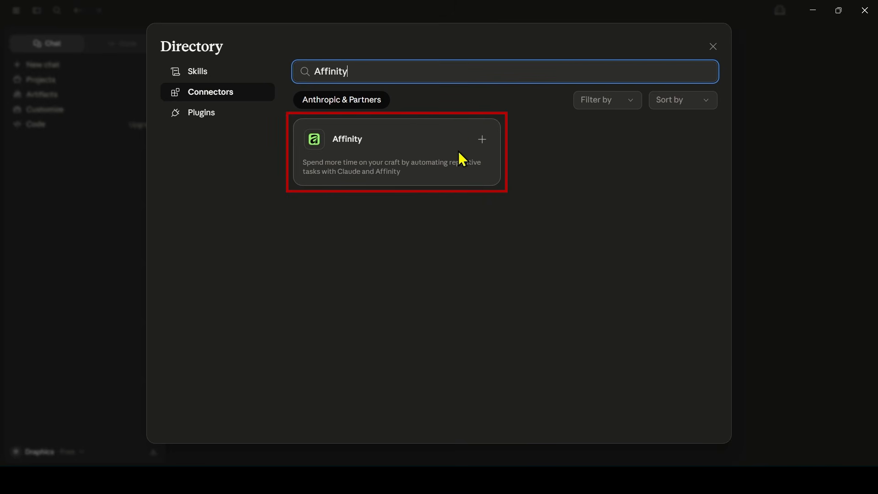
{"action": "left_click", "coordinate": [482, 140]}
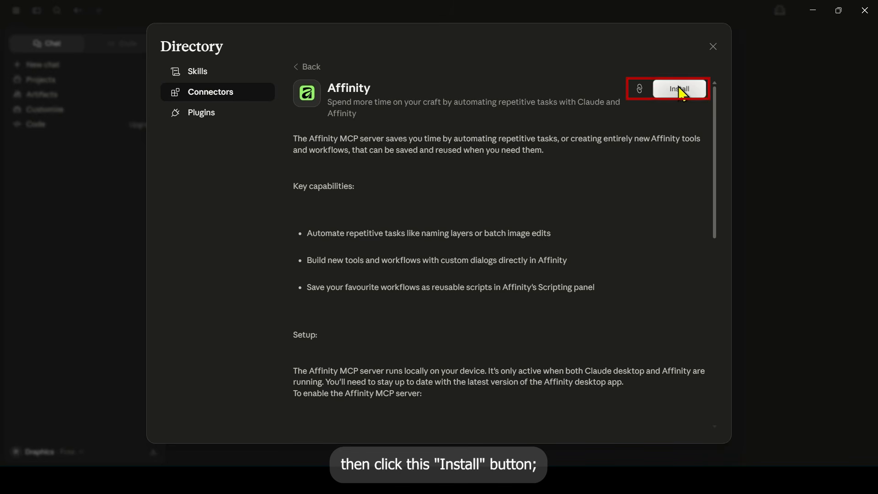
{"action": "left_click", "coordinate": [680, 89]}
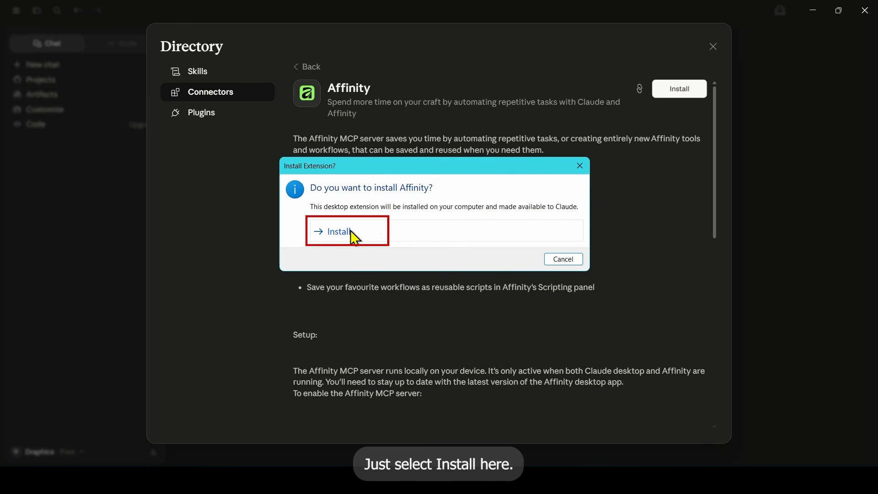
{"action": "left_click", "coordinate": [369, 231]}
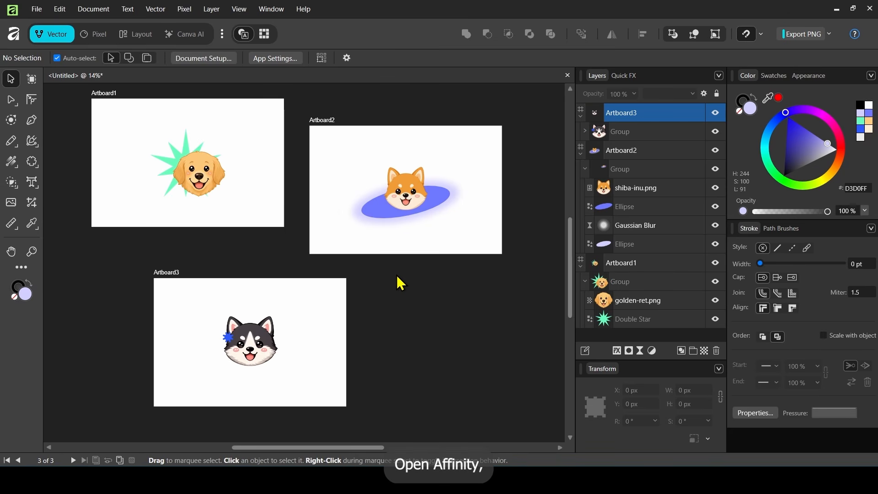
- Switch to Affinity and save the three-artboard document as "design" in the Draphics folder
{"action": "key", "text": "ctrl+s"}
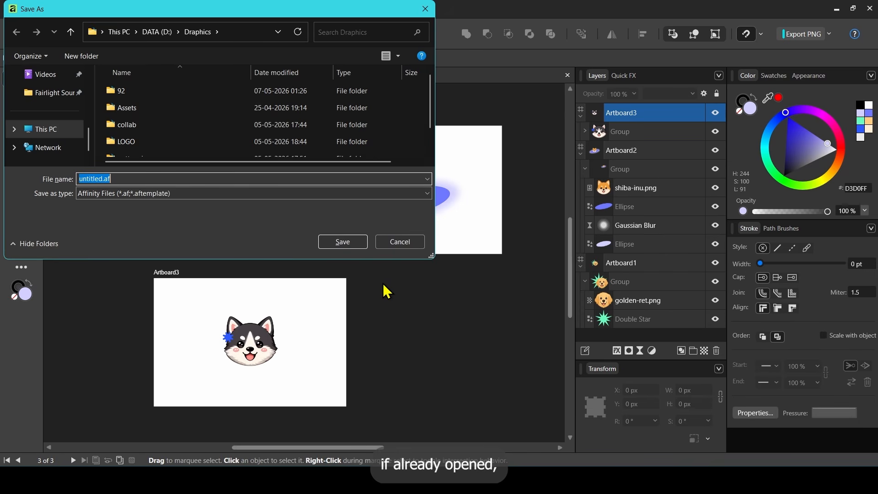
{"action": "type", "text": "design"}
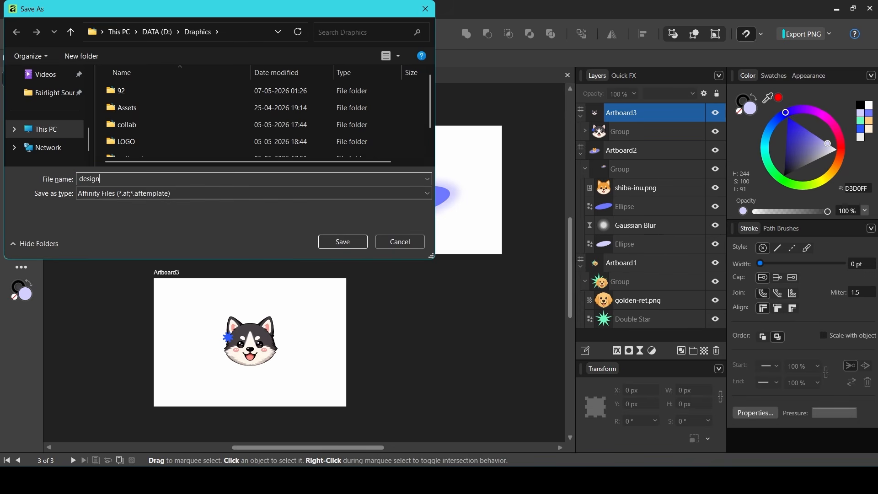
{"action": "left_click", "coordinate": [352, 243]}
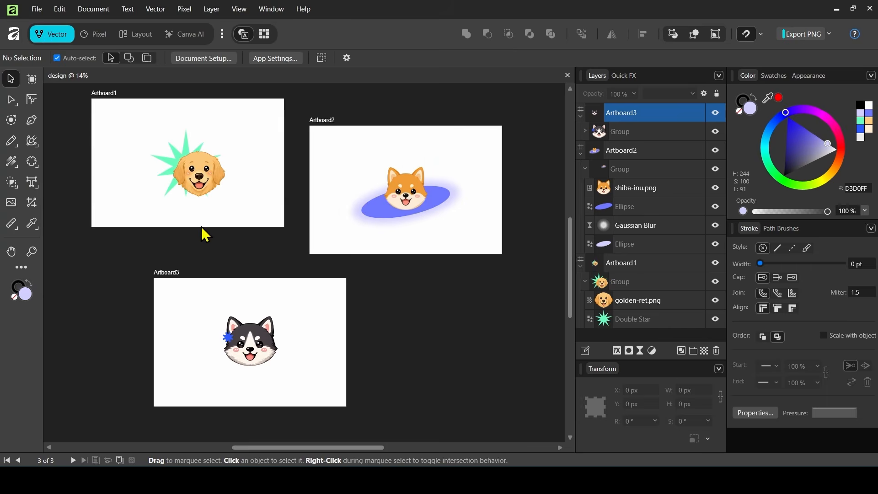
- Enable Affinity MCP in the Model Context Protocol settings and close the settings
{"action": "left_click", "coordinate": [58, 8]}
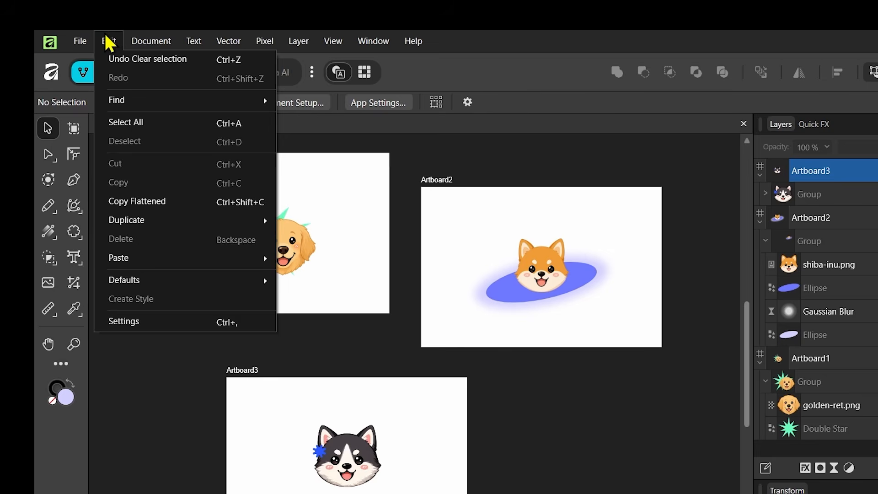
{"action": "left_click", "coordinate": [154, 323]}
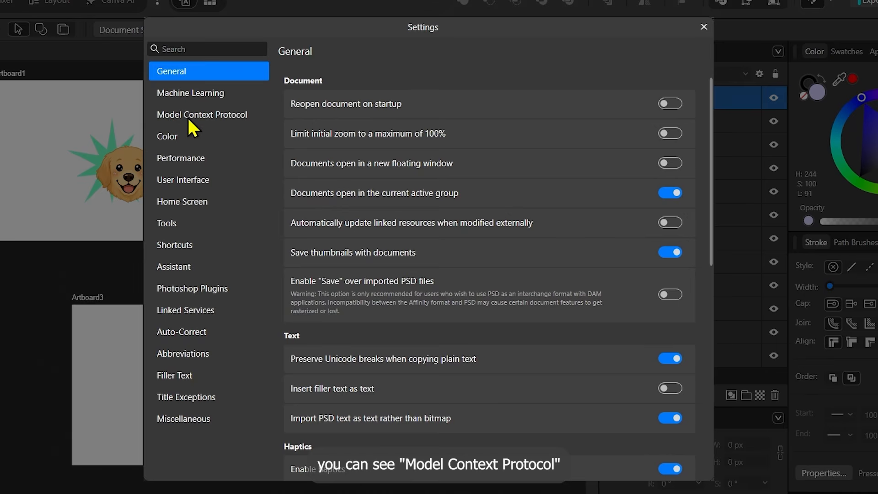
{"action": "left_click", "coordinate": [185, 116]}
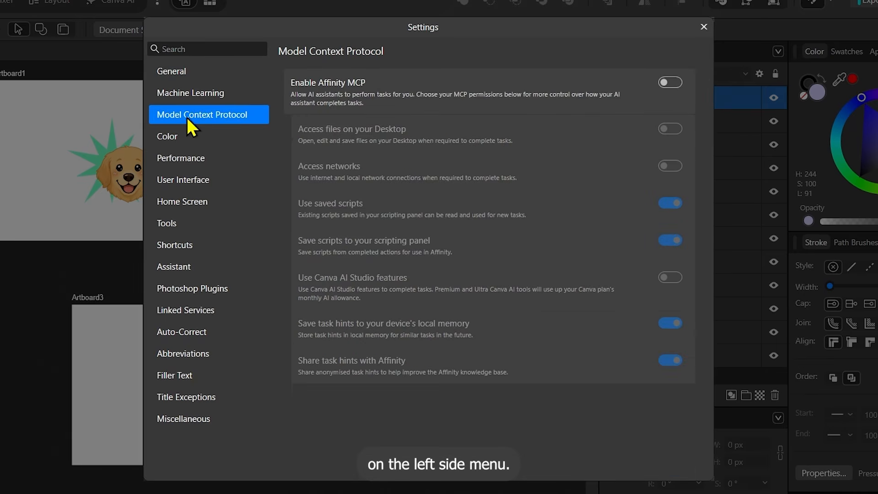
{"action": "left_click", "coordinate": [668, 83]}
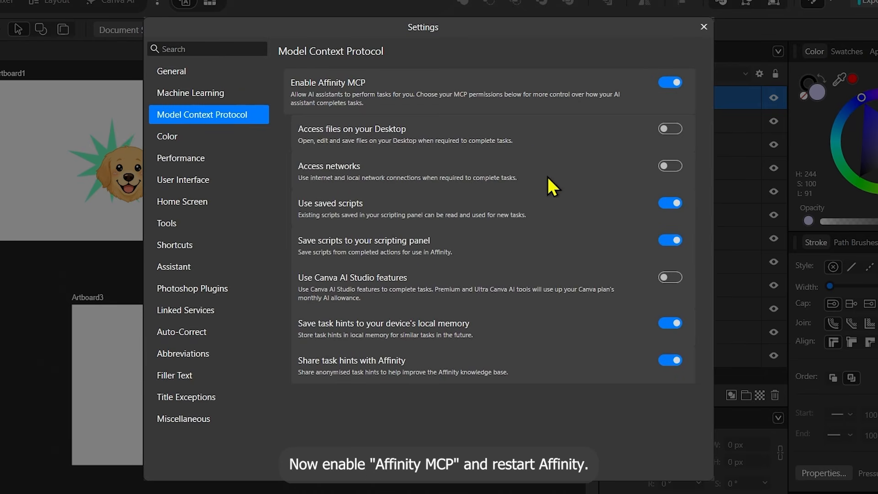
{"action": "left_click", "coordinate": [700, 32]}
- Restart Affinity and reopen the design document with its three artboards
{"action": "left_click", "coordinate": [391, 268]}
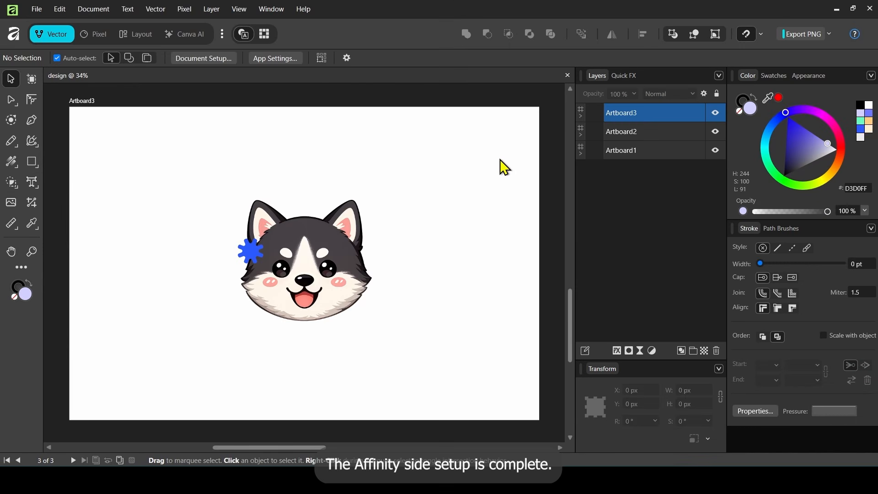
{"action": "scroll", "coordinate": [425, 233], "scroll_direction": "down", "scroll_amount": 4}
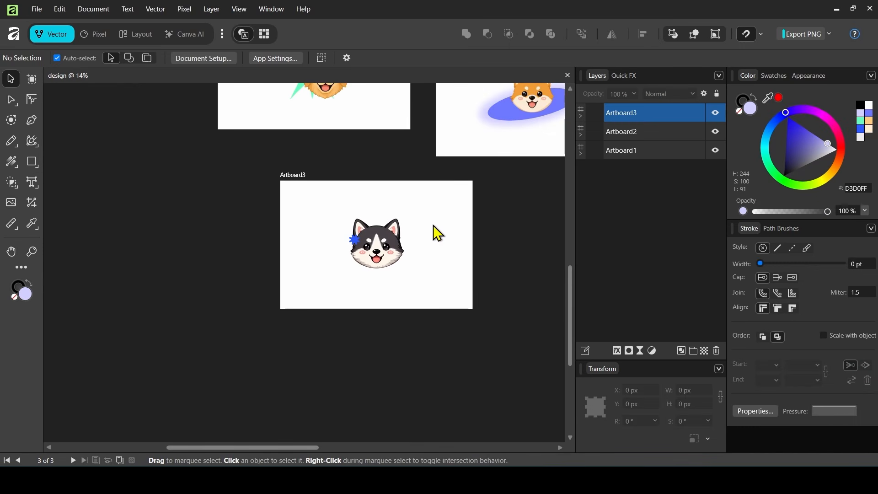
{"action": "left_click_drag", "start_coordinate": [475, 183], "coordinate": [369, 285]}
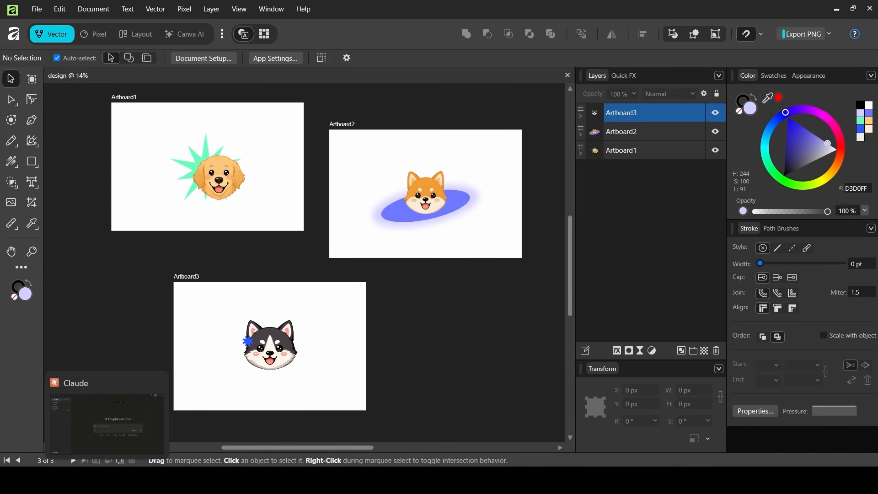
- Switch to Claude Desktop and check that the Affinity connector is turned on for the chat
{"action": "left_click", "coordinate": [142, 443]}
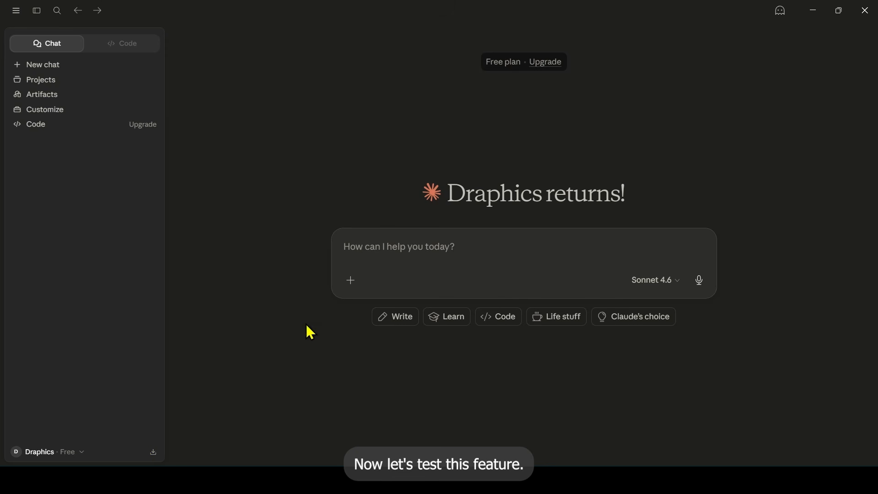
{"action": "left_click", "coordinate": [358, 285]}
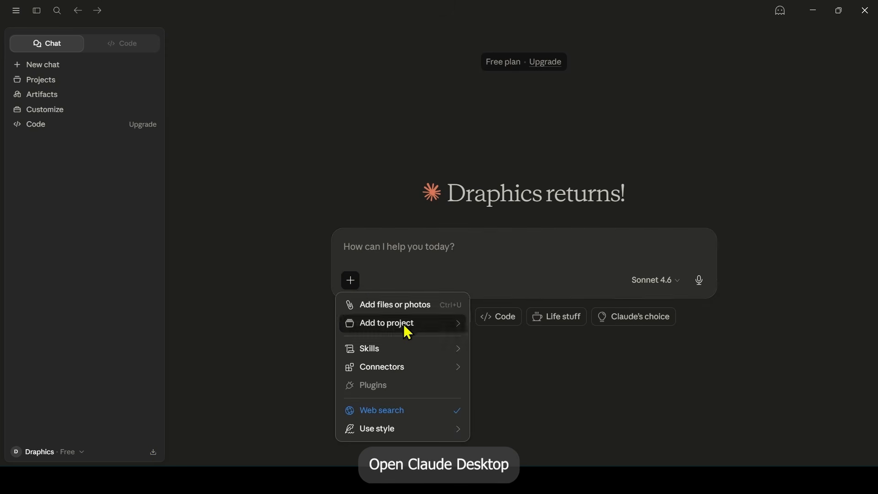
{"action": "mouse_move", "coordinate": [422, 376]}
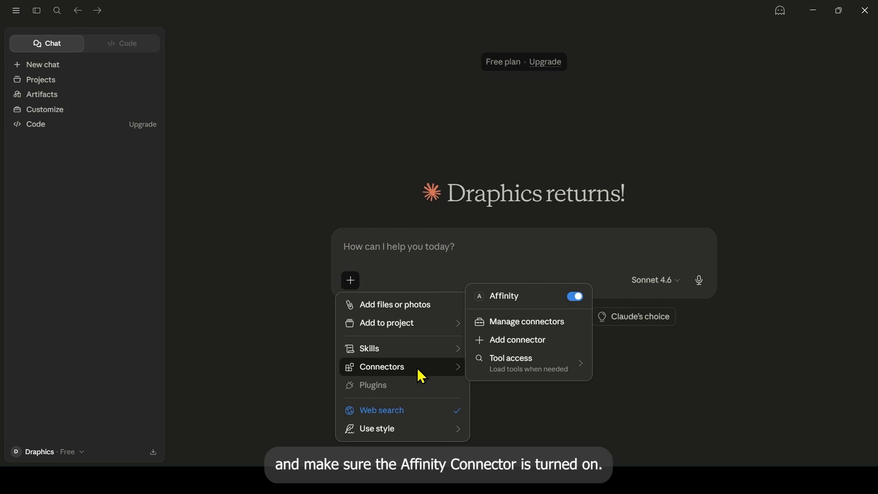
{"action": "left_click", "coordinate": [508, 303]}
{"action": "left_click", "coordinate": [508, 303]}
{"action": "left_click", "coordinate": [523, 265]}
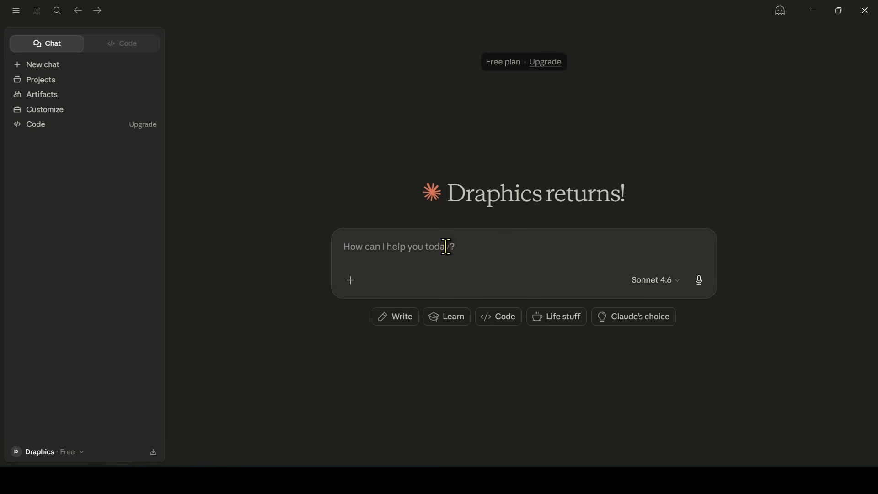
- Send Claude the prompt "Rename and Organize my Artboards."
{"action": "type", "text": "Rename"}
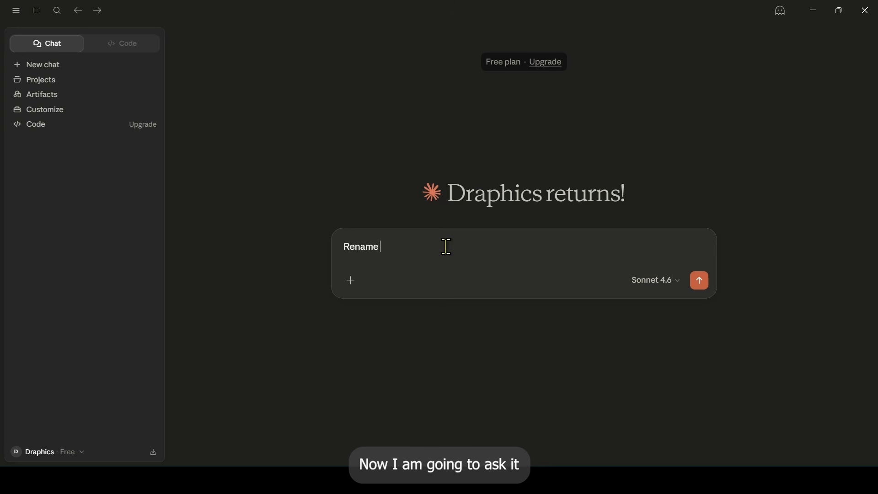
{"action": "type", "text": " and "}
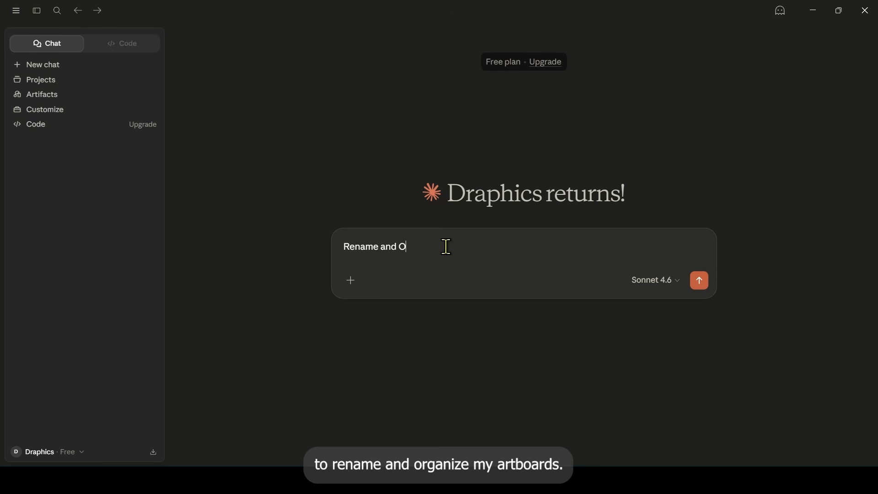
{"action": "type", "text": "Organize m"}
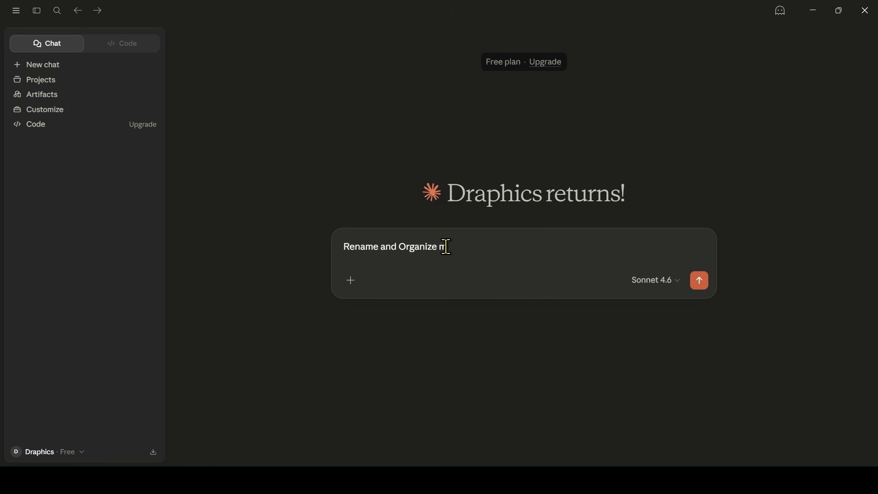
{"action": "type", "text": "y Artboards."}
{"action": "key", "text": "Return"}
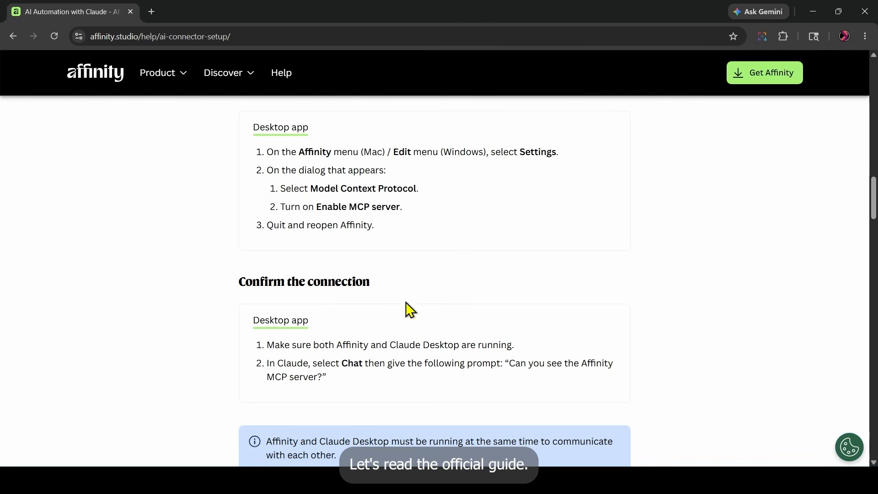
- Copy the connection test prompt from the Affinity guide and send Claude "Can you see the Affinity MCP server?"
{"action": "left_click_drag", "start_coordinate": [510, 364], "coordinate": [321, 376]}
{"action": "key", "text": "ctrl+c"}
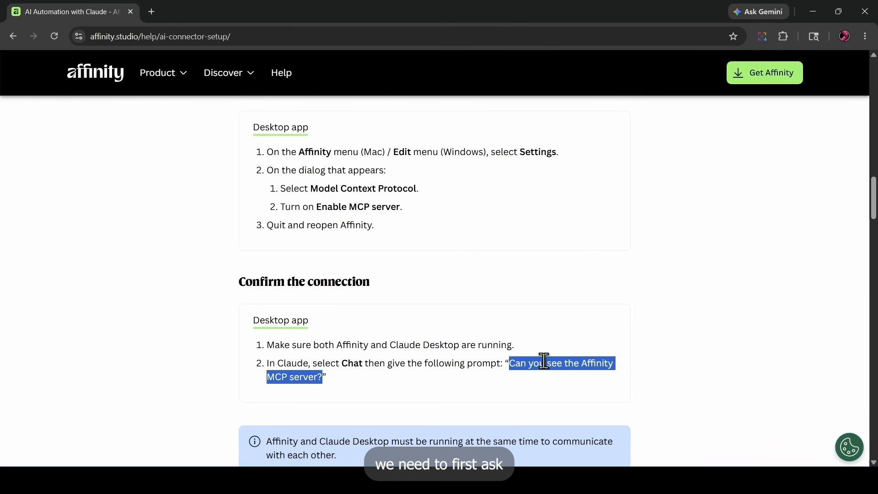
{"action": "key", "text": "alt+Tab"}
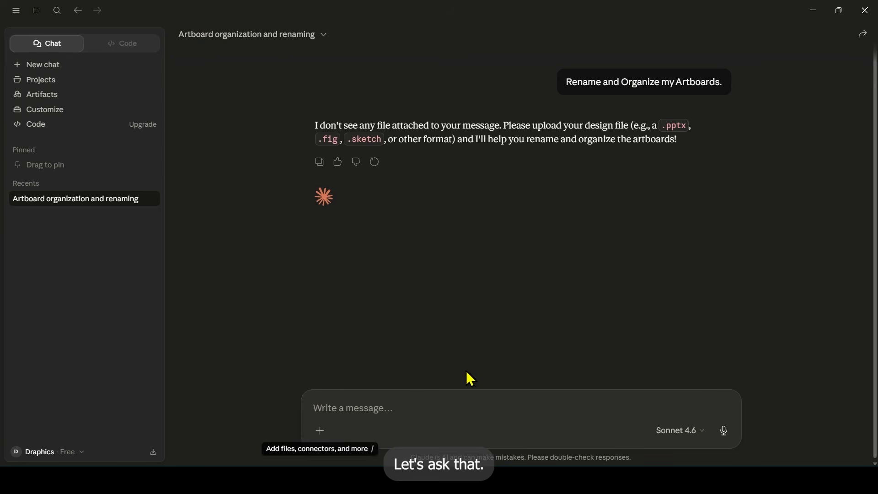
{"action": "left_click", "coordinate": [397, 415]}
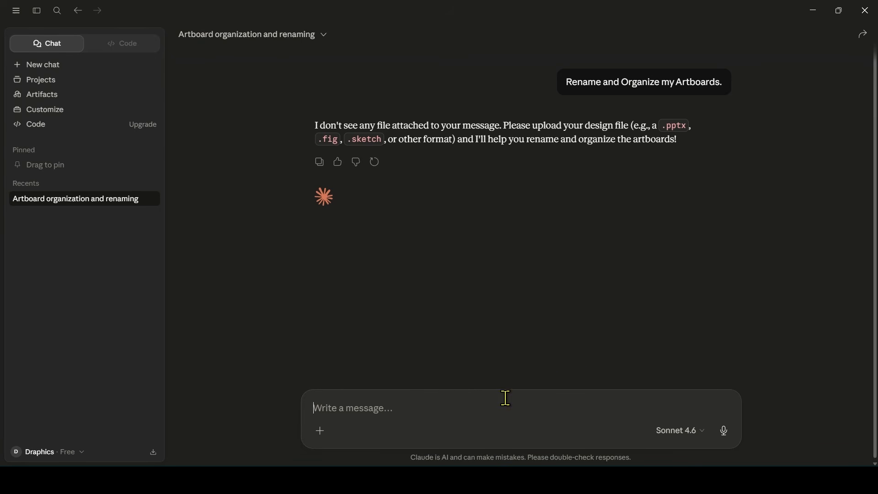
{"action": "key", "text": "ctrl+v"}
{"action": "left_click", "coordinate": [723, 428]}
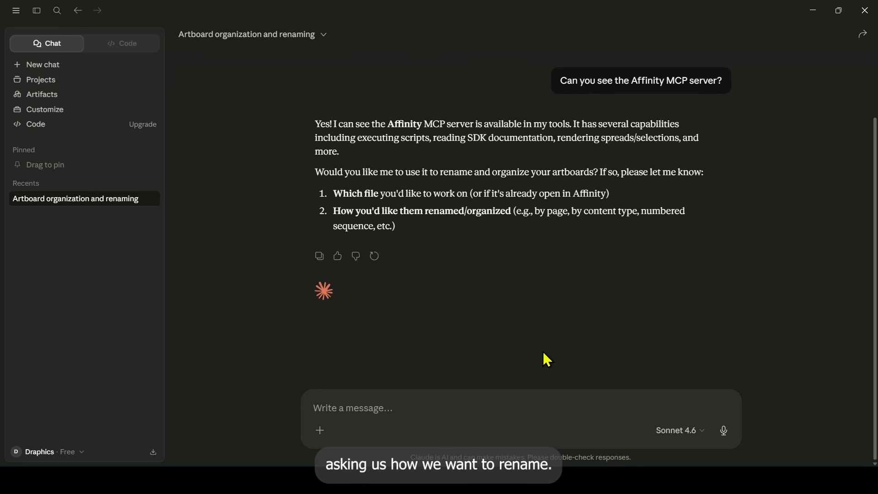
- Reply to Claude with "By content Type." and allow it once to check the Affinity documentation
{"action": "left_click", "coordinate": [429, 407]}
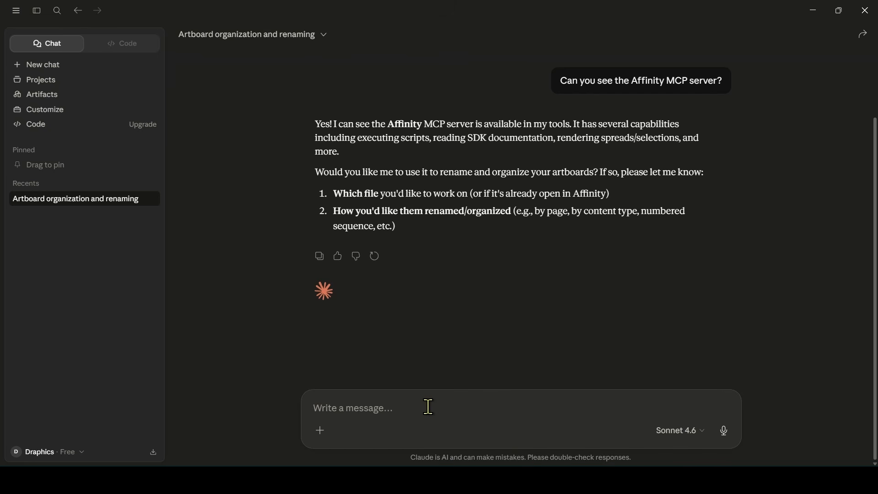
{"action": "type", "text": "By co"}
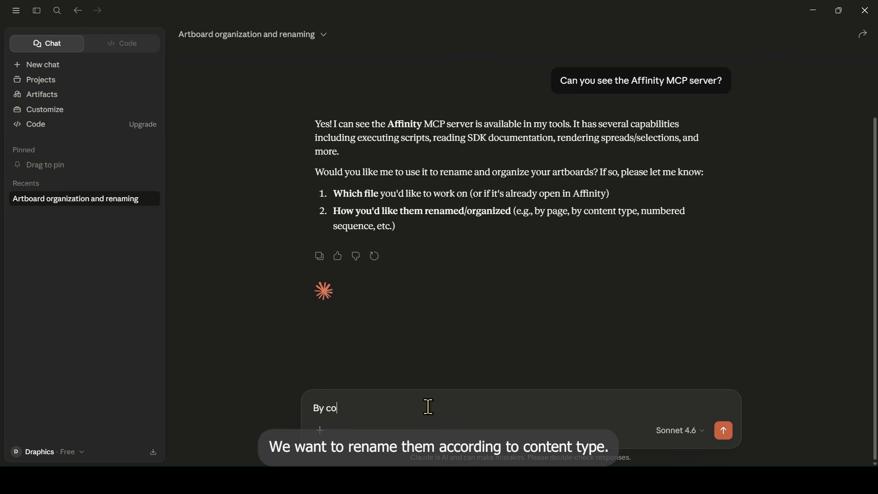
{"action": "type", "text": "ntent Type."}
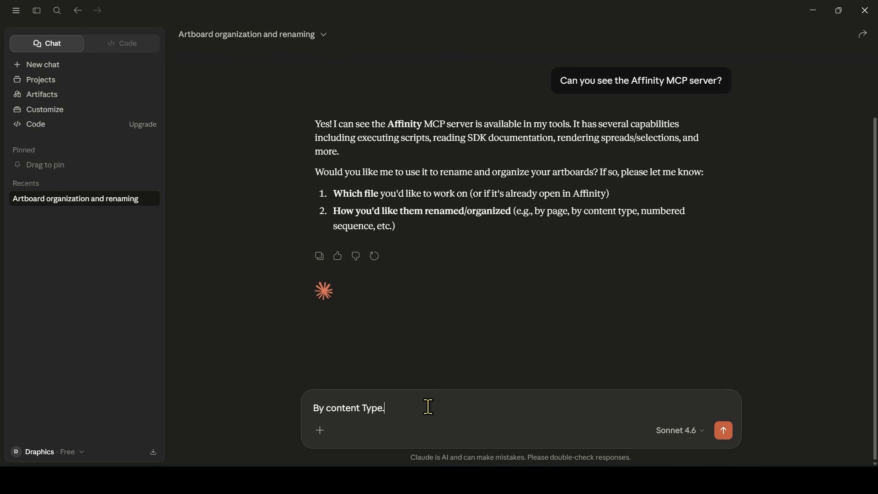
{"action": "key", "text": "Return"}
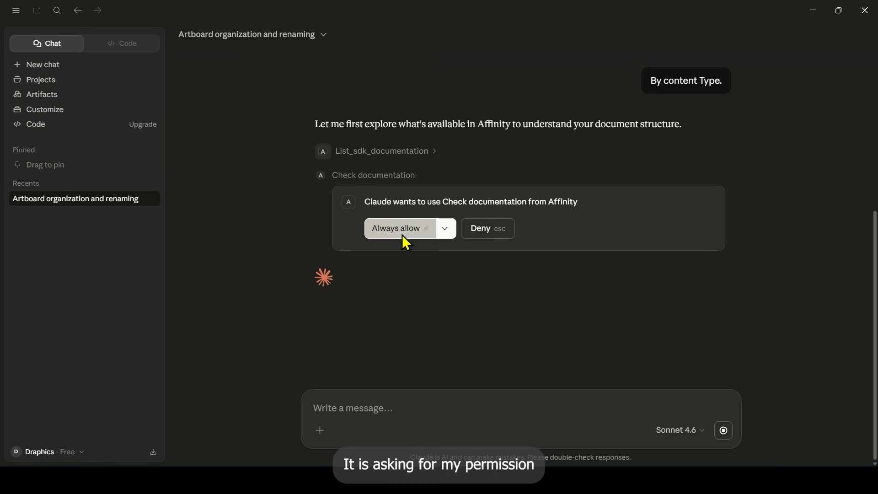
{"action": "left_click", "coordinate": [450, 228]}
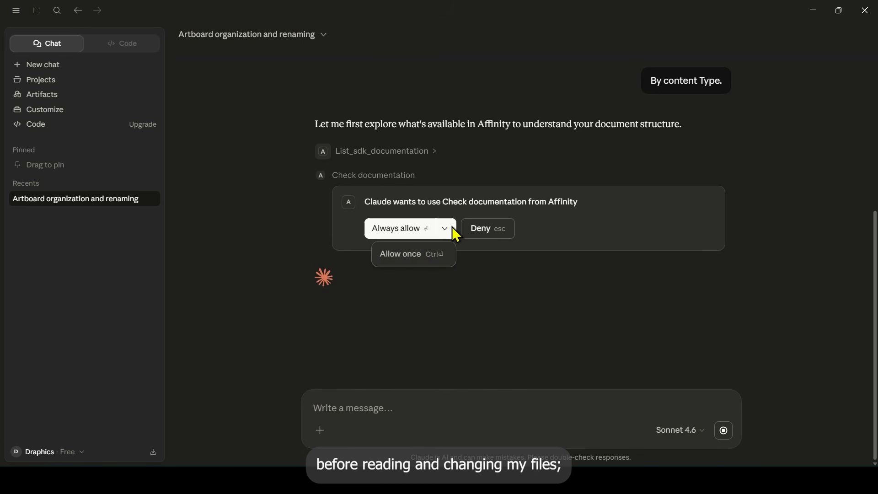
{"action": "left_click", "coordinate": [425, 256]}
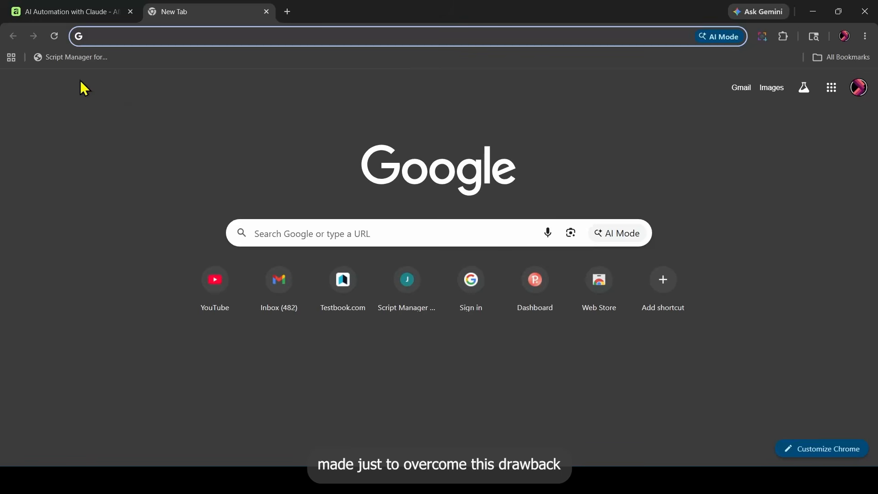
- Open the bookmarked Script Manager for Affinity site in the browser and download the Windows installer Script.Manager.for.Affinity.Setup.1.3.1.exe
{"action": "left_click", "coordinate": [63, 58]}
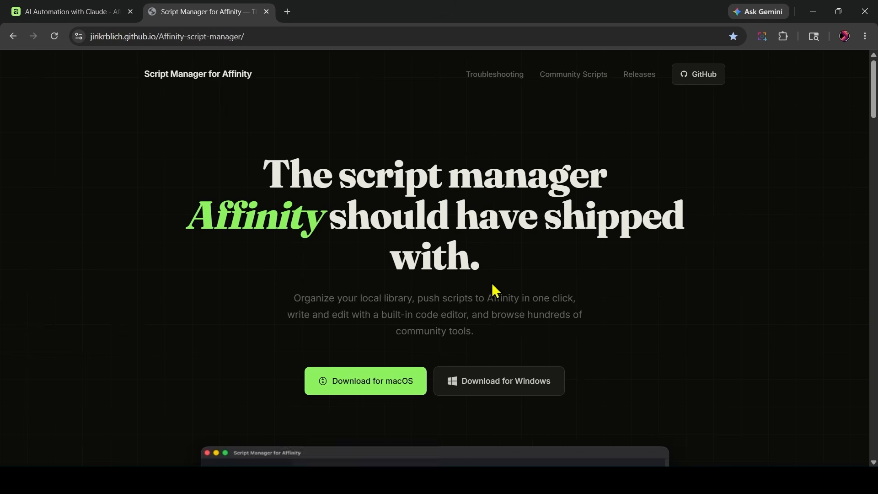
{"action": "left_click", "coordinate": [499, 387]}
{"action": "scroll", "coordinate": [533, 239], "scroll_direction": "down", "scroll_amount": 10}
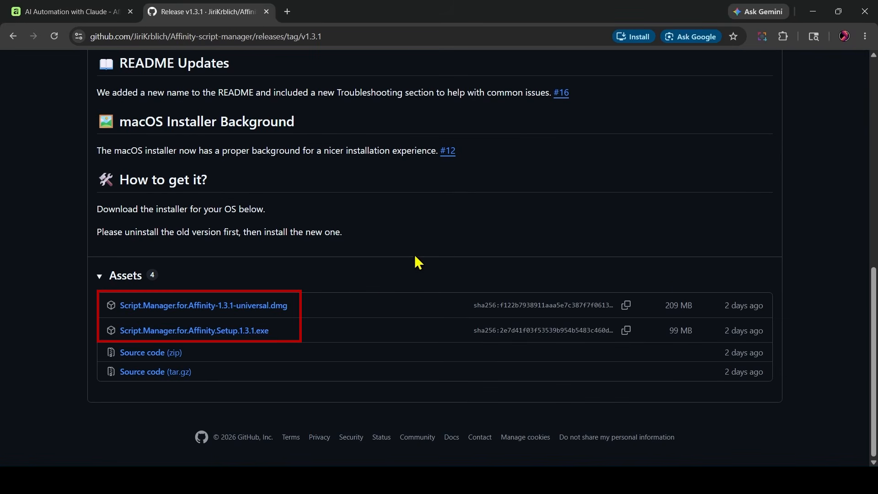
{"action": "left_click", "coordinate": [256, 331]}
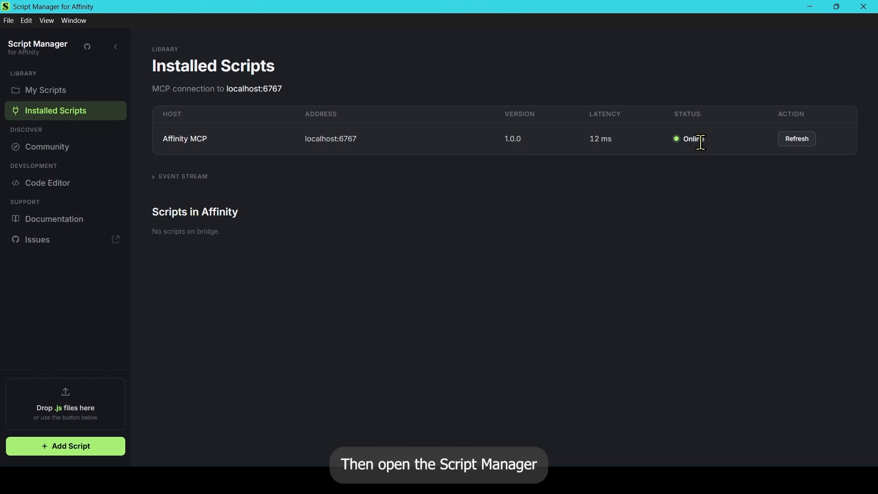
- Switch to Script Manager, check the Affinity MCP host's address, and install the Blend Tool community script
{"action": "left_click_drag", "start_coordinate": [305, 142], "coordinate": [370, 148]}
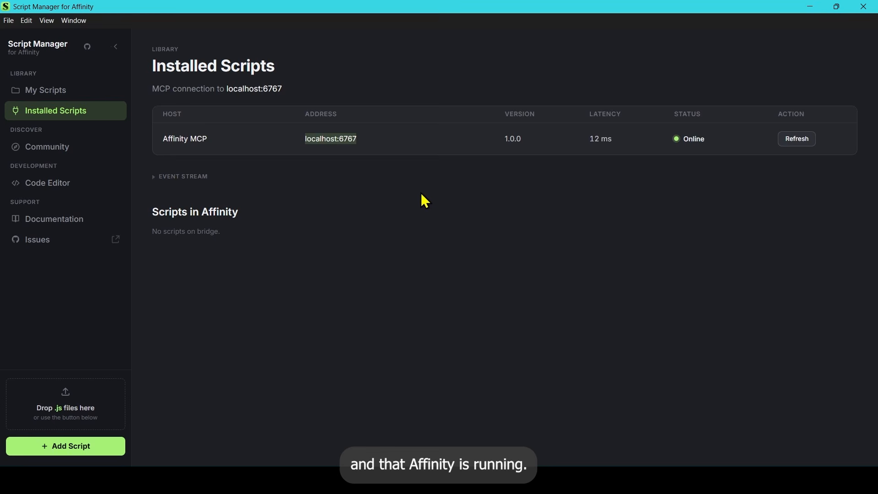
{"action": "left_click", "coordinate": [69, 160]}
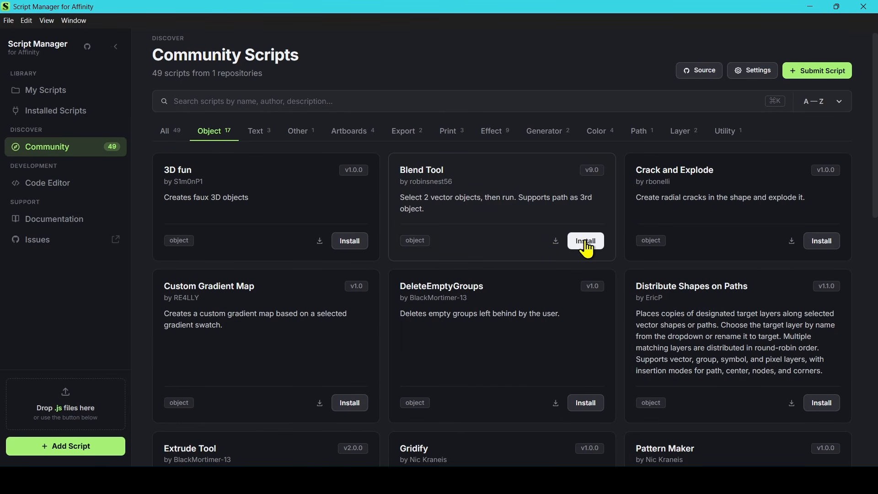
{"action": "left_click", "coordinate": [586, 242]}
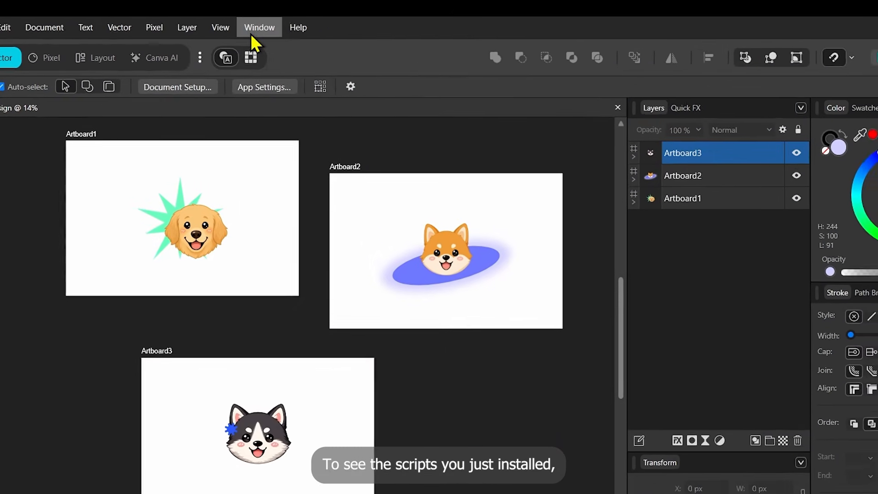
- Switch to Affinity and show the Scripts panel
{"action": "left_click", "coordinate": [266, 17]}
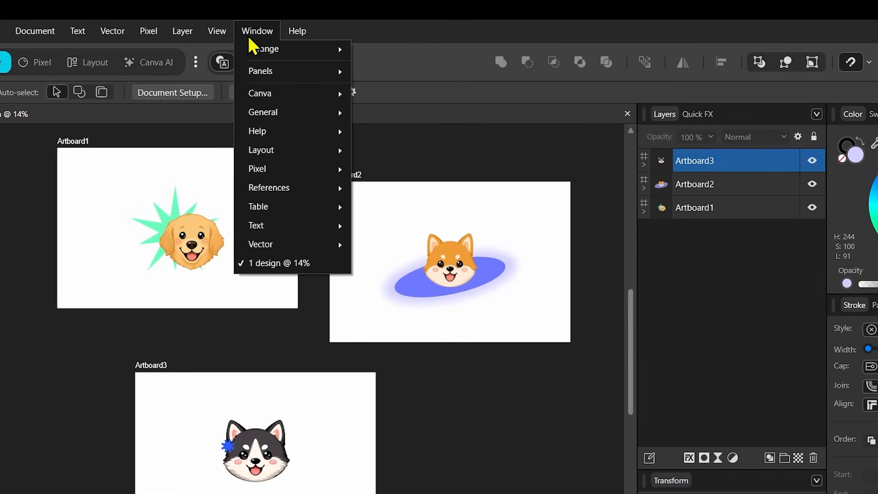
{"action": "mouse_move", "coordinate": [293, 117]}
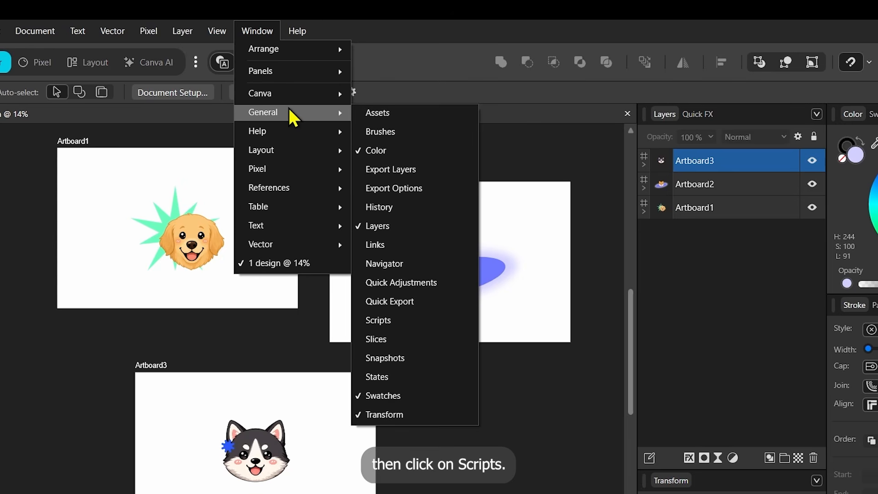
{"action": "left_click", "coordinate": [396, 321]}
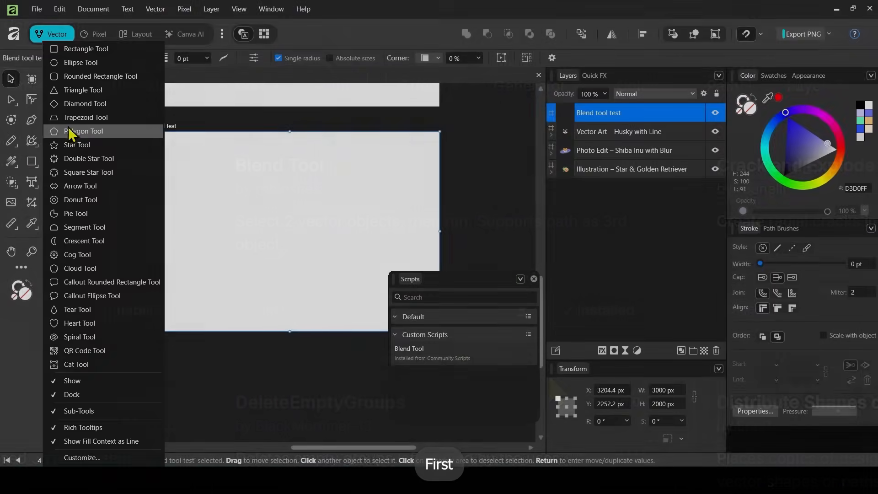
- Draw a violet-blue pentagon and a pink circle apart from each other on the "Blend tool test" artboard
{"action": "left_click_drag", "start_coordinate": [166, 158], "coordinate": [198, 190]}
{"action": "left_click", "coordinate": [87, 114]}
{"action": "left_click_drag", "start_coordinate": [411, 174], "coordinate": [372, 198]}
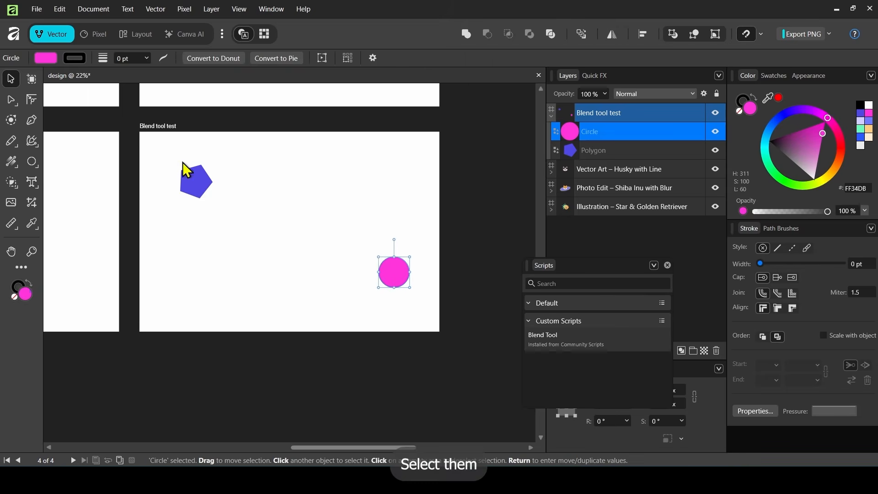
- Blend the pentagon and circle with the Blend Tool script using 42 steps, reversed direction and fill colour interpolation, without stroke interpolation
{"action": "left_click_drag", "start_coordinate": [167, 148], "coordinate": [445, 325]}
{"action": "left_click", "coordinate": [566, 348]}
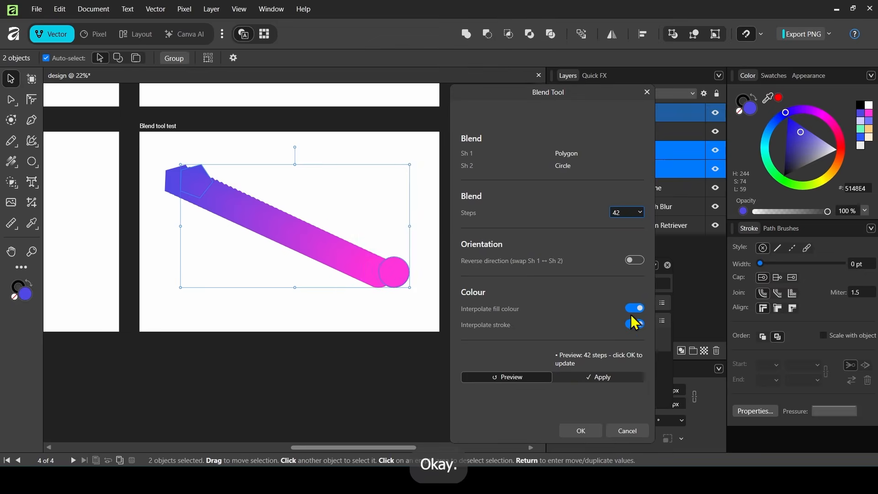
{"action": "left_click", "coordinate": [634, 308]}
{"action": "left_click", "coordinate": [635, 324]}
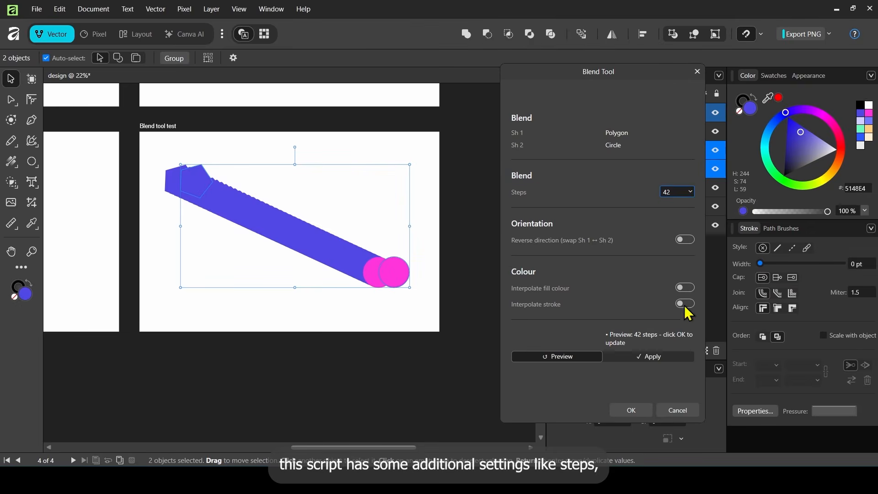
{"action": "left_click", "coordinate": [685, 286]}
{"action": "left_click", "coordinate": [686, 240]}
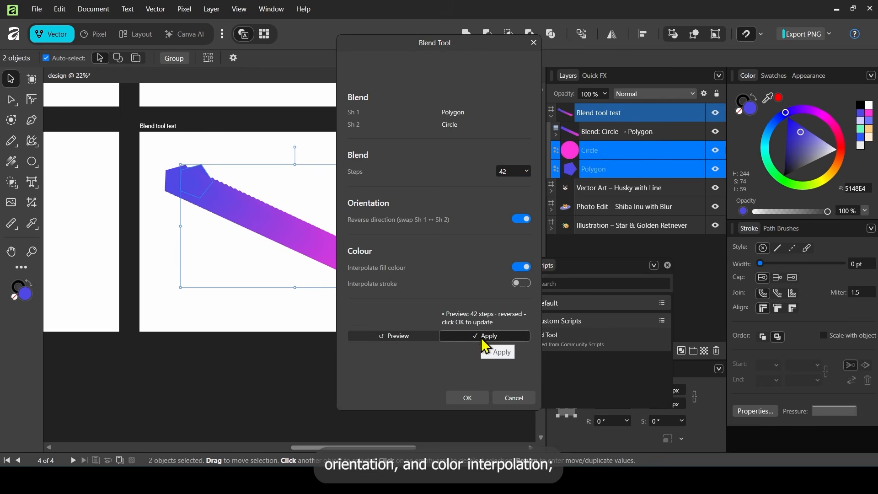
{"action": "left_click", "coordinate": [502, 337]}
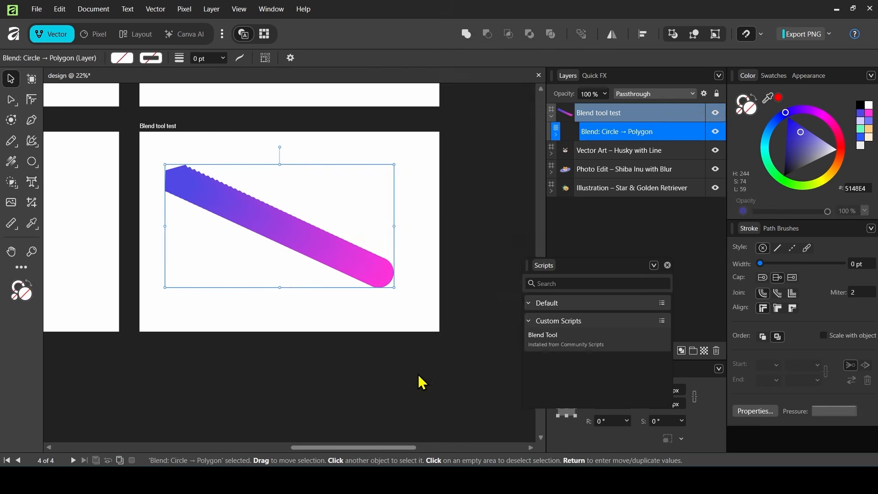
- Move three individual step shapes out of the blend, then select all the blend's shapes on the artboard
{"action": "double_click", "coordinate": [280, 225]}
{"action": "left_click", "coordinate": [313, 238]}
{"action": "left_click_drag", "start_coordinate": [299, 237], "coordinate": [359, 293]}
{"action": "left_click_drag", "start_coordinate": [346, 255], "coordinate": [275, 257]}
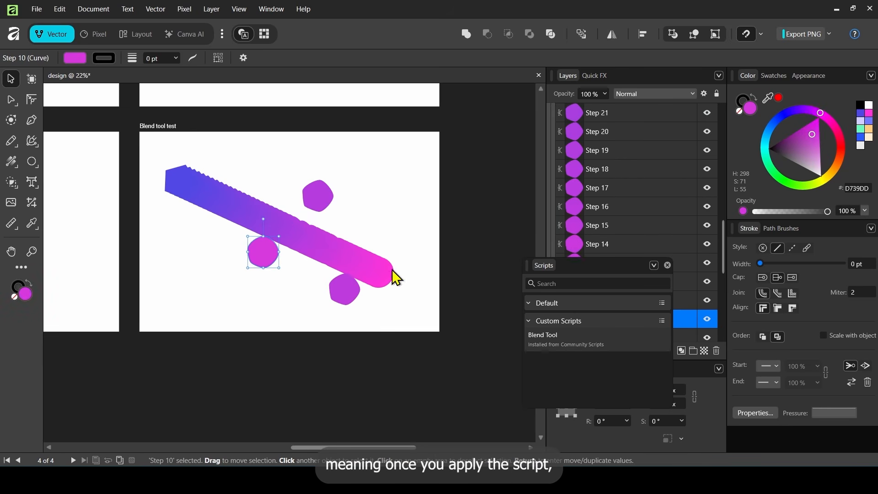
{"action": "left_click", "coordinate": [396, 300]}
{"action": "left_click_drag", "start_coordinate": [152, 143], "coordinate": [410, 326]}
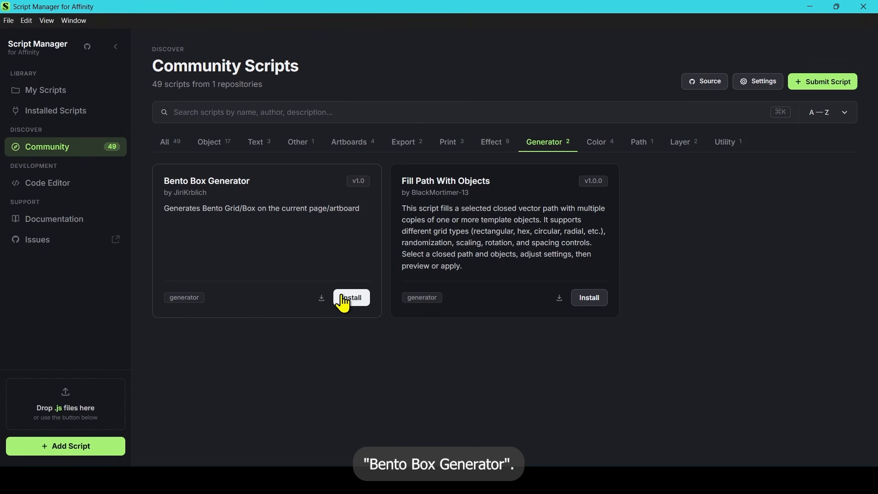
- Install the Bento Box Generator community script in Script Manager and run it in Affinity on the "Blend tool test" artboard
{"action": "left_click", "coordinate": [343, 300]}
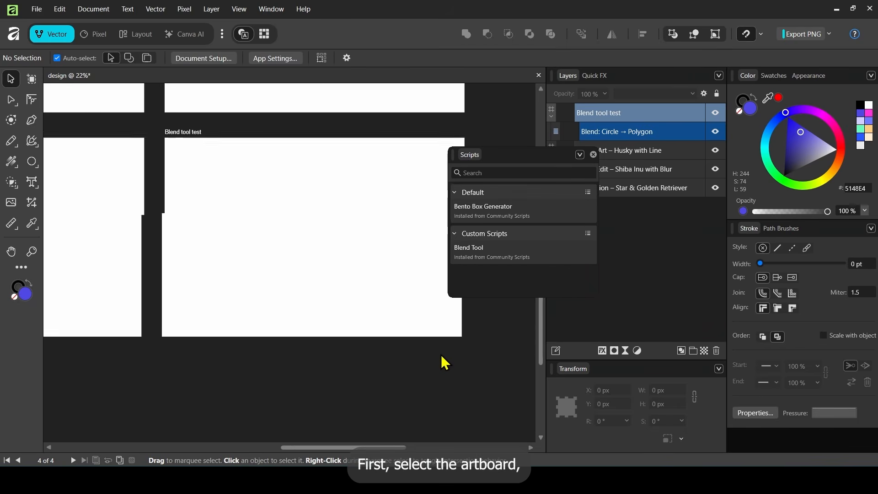
{"action": "left_click", "coordinate": [164, 143]}
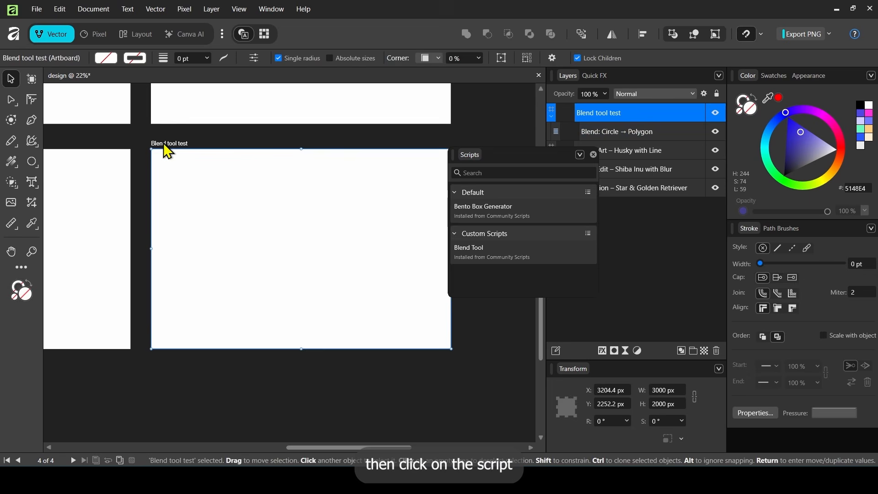
{"action": "double_click", "coordinate": [485, 224]}
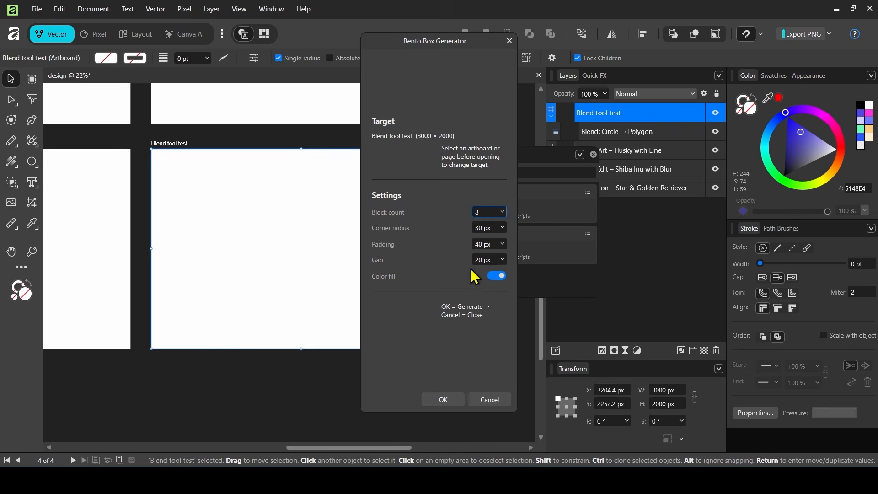
- Generate a colour-filled bento grid with 6 blocks, 8 px corner radius, 12 px padding and 16 px gap, then close the generator
{"action": "left_click", "coordinate": [488, 228]}
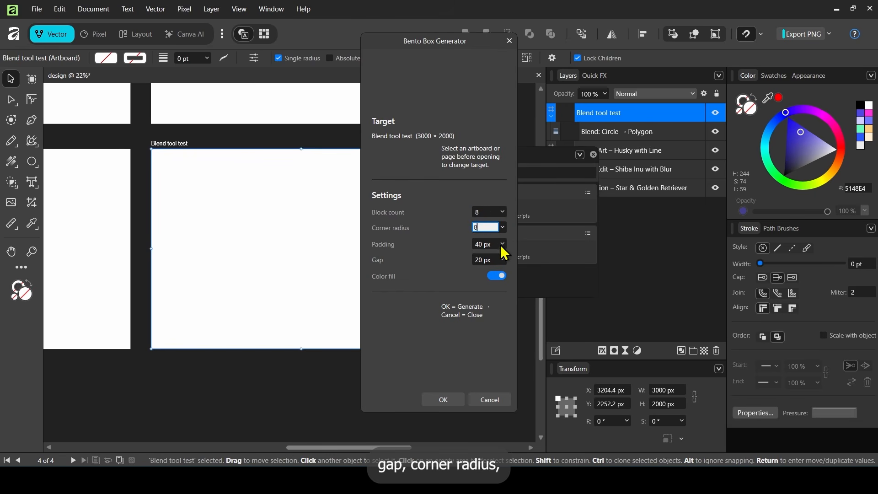
{"action": "type", "text": "8"}
{"action": "left_click", "coordinate": [484, 212]}
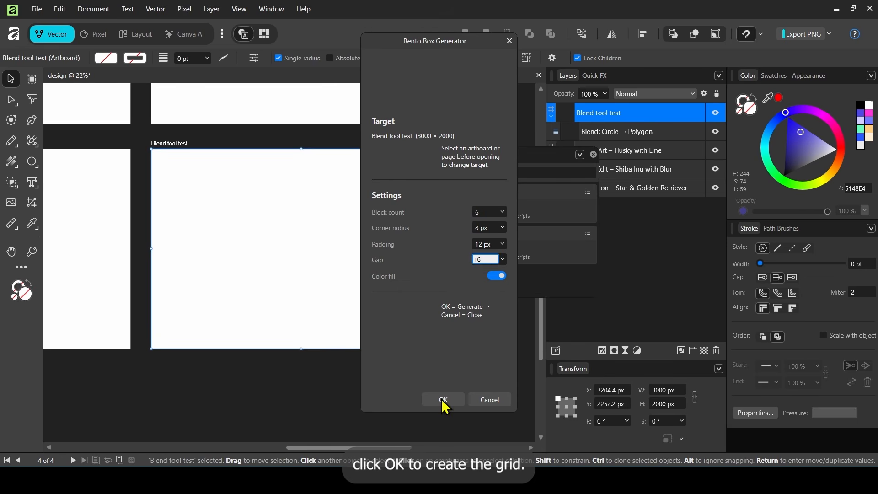
{"action": "left_click", "coordinate": [442, 401]}
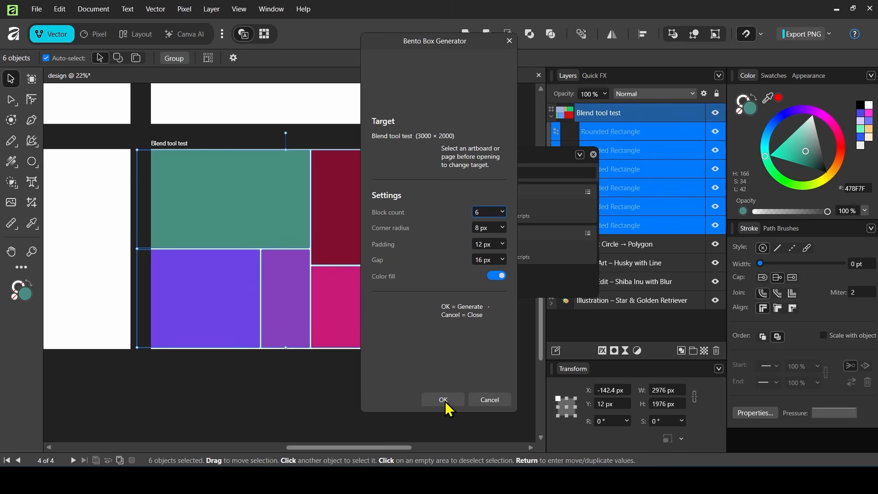
{"action": "left_click", "coordinate": [489, 400]}
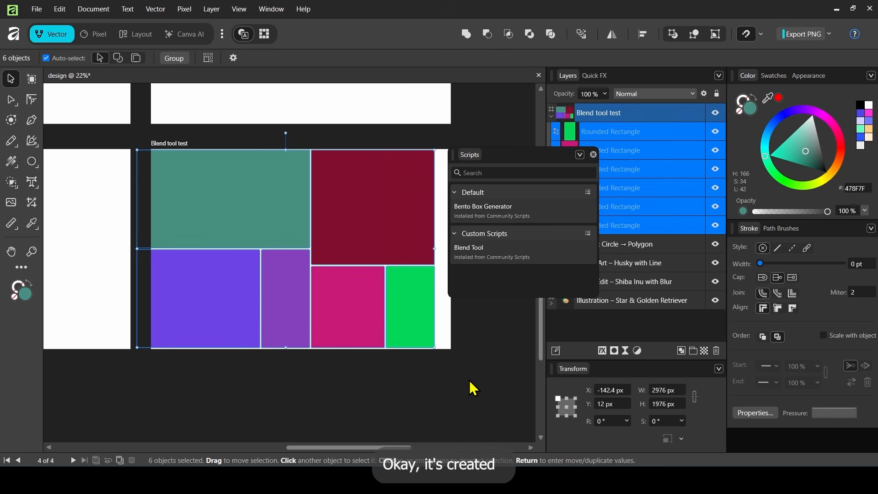
{"action": "left_click", "coordinate": [470, 381]}
{"action": "left_click_drag", "start_coordinate": [498, 176], "coordinate": [211, 293]}
{"action": "left_click_drag", "start_coordinate": [233, 219], "coordinate": [249, 208]}
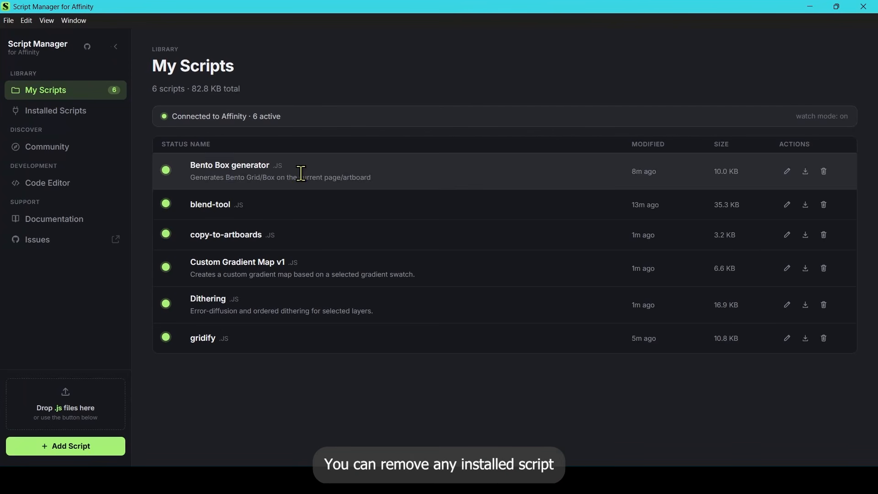
- Delete the blend-tool script from the My Scripts library and confirm its removal
{"action": "left_click", "coordinate": [824, 204]}
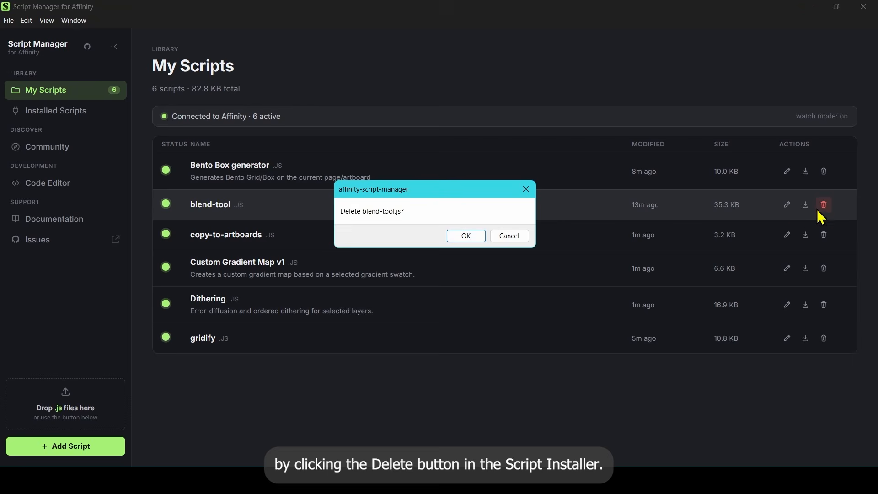
{"action": "left_click", "coordinate": [466, 238]}
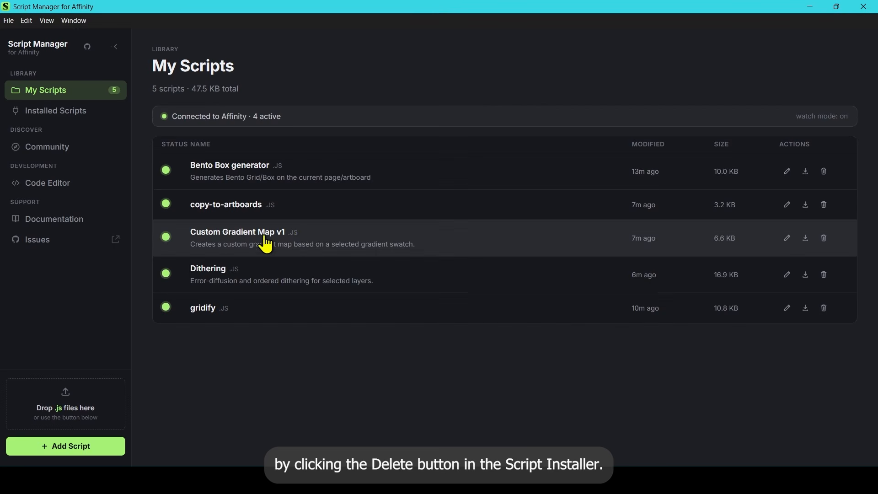
- Start a new script in the Code Editor, select its template code, and leave the editor discarding the unsaved script
{"action": "left_click", "coordinate": [82, 182]}
{"action": "left_click", "coordinate": [816, 82]}
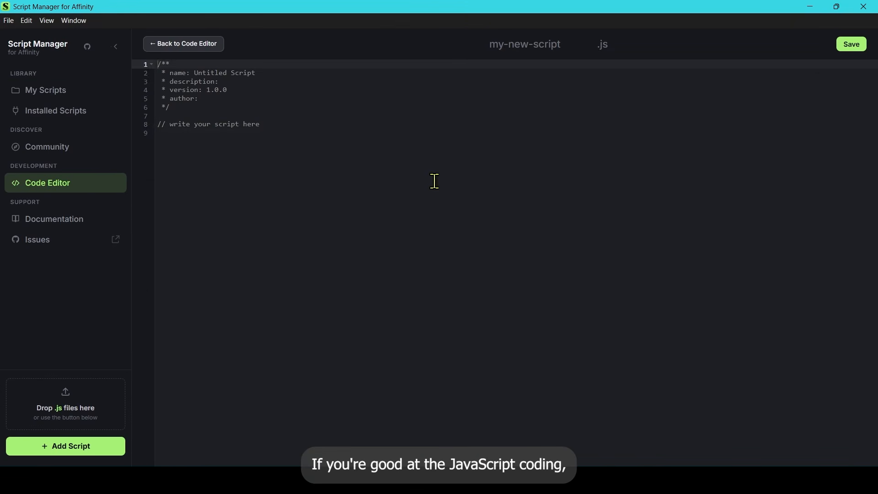
{"action": "left_click", "coordinate": [329, 133]}
{"action": "left_click_drag", "start_coordinate": [330, 132], "coordinate": [149, 78]}
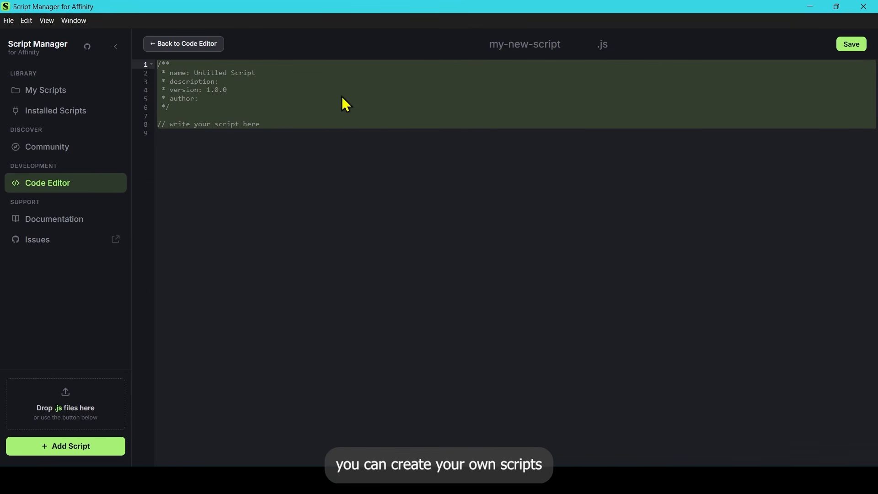
{"action": "left_click", "coordinate": [199, 46]}
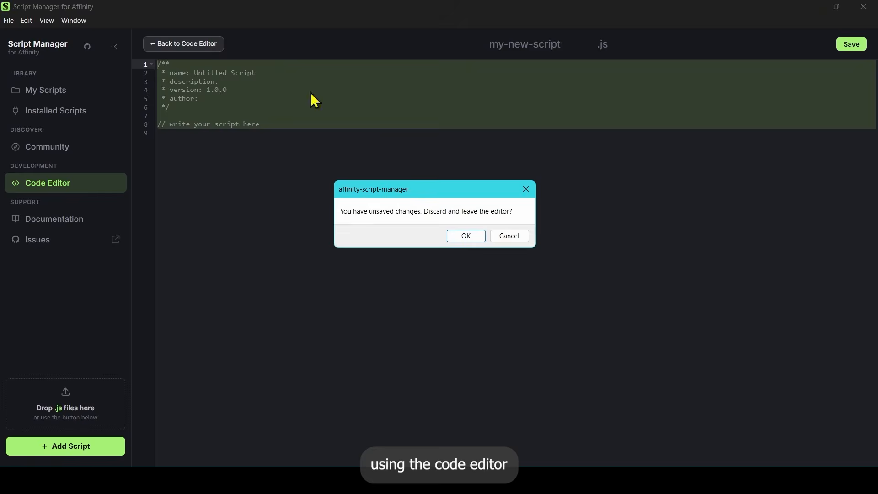
{"action": "left_click", "coordinate": [468, 243]}
- Open the existing dithering.js script in the Code Editor and examine its dither kernels and algorithm functions
{"action": "left_click", "coordinate": [824, 199]}
{"action": "scroll", "coordinate": [555, 274], "scroll_direction": "down", "scroll_amount": 5}
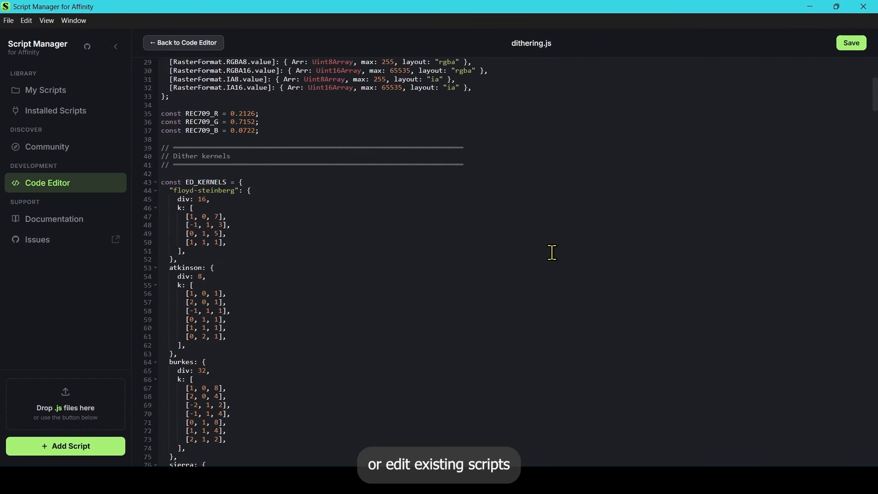
{"action": "scroll", "coordinate": [552, 252], "scroll_direction": "down", "scroll_amount": 20}
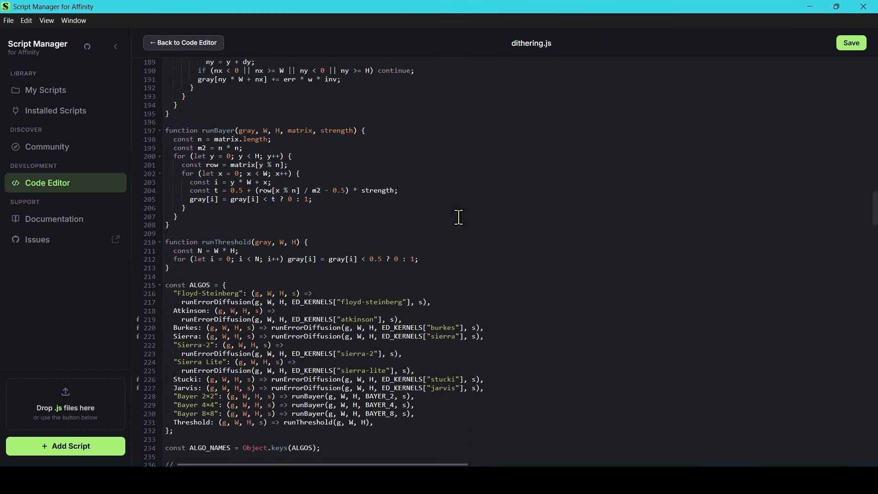
{"action": "scroll", "coordinate": [459, 218], "scroll_direction": "down", "scroll_amount": 5}
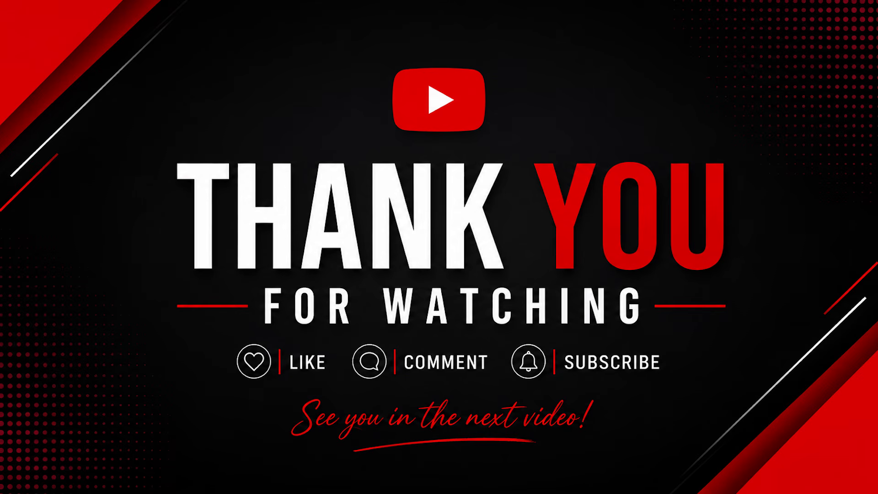